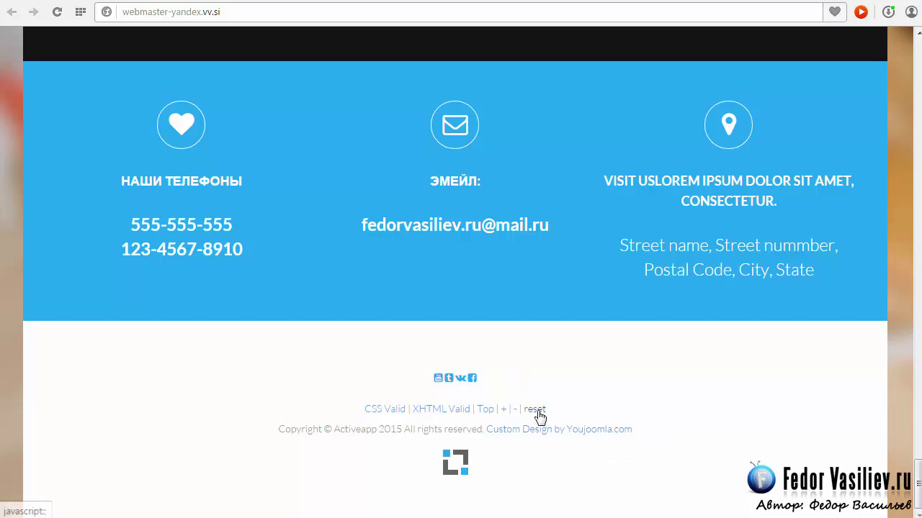
Step: Test the footer's Top link and enlarge the page text several times with the footer's + control
{"action": "left_click", "coordinate": [484, 409]}
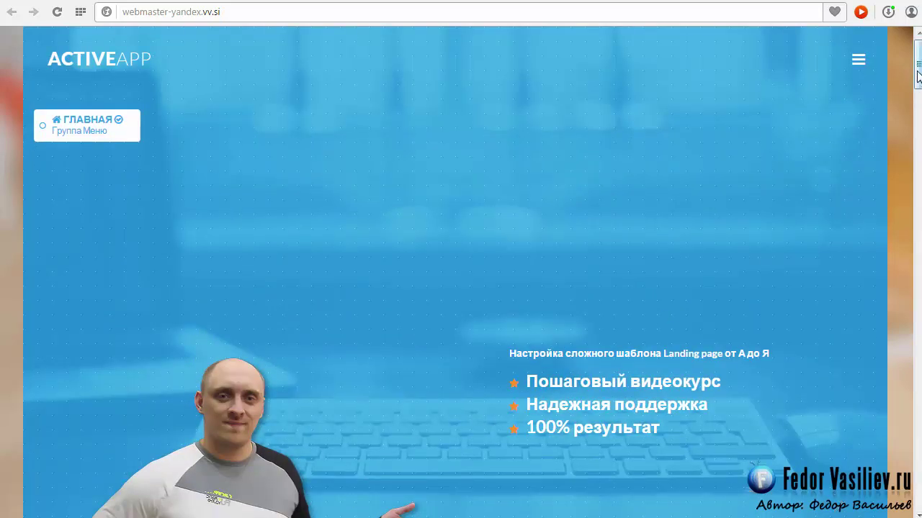
{"action": "left_click_drag", "start_coordinate": [917, 76], "coordinate": [918, 468]}
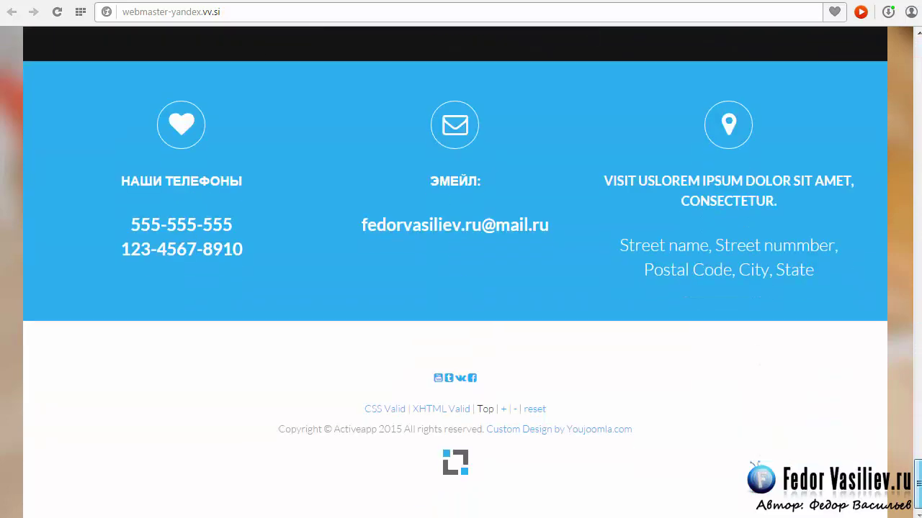
{"action": "left_click", "coordinate": [502, 409]}
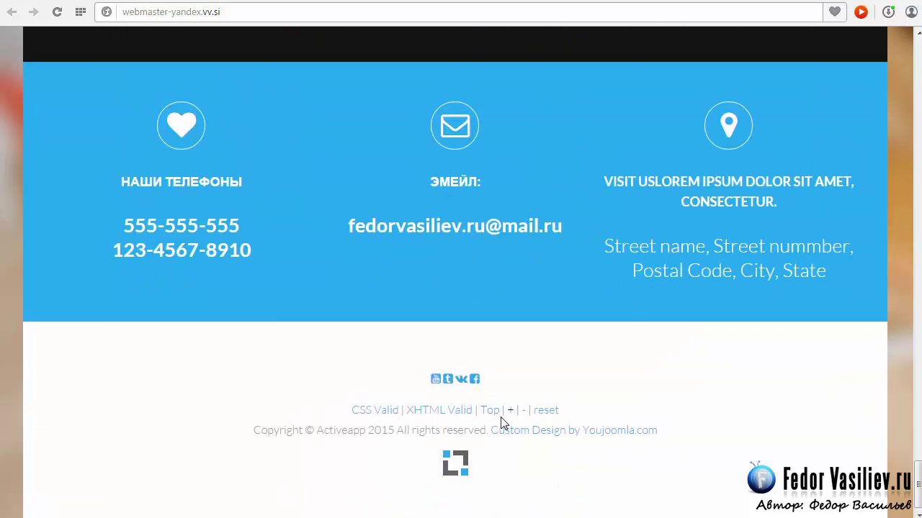
{"action": "left_click", "coordinate": [509, 410]}
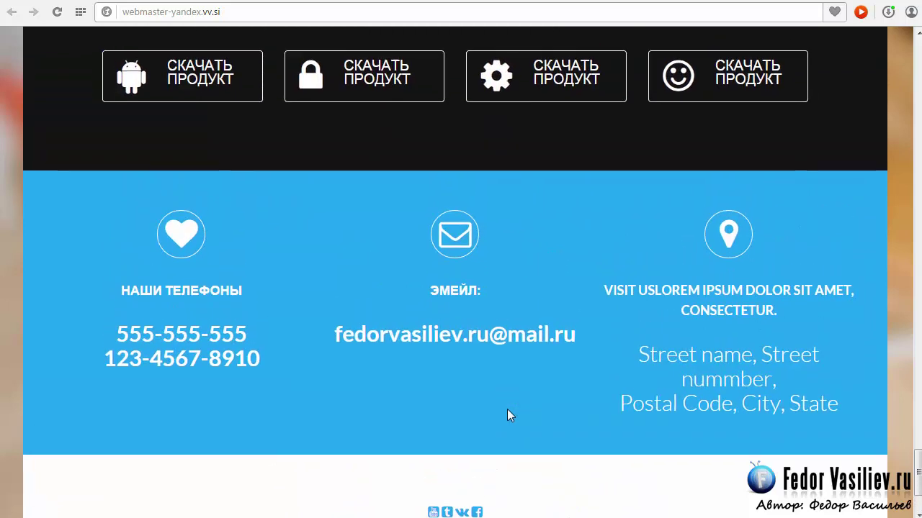
{"action": "scroll", "coordinate": [606, 309], "scroll_direction": "up", "scroll_amount": 10}
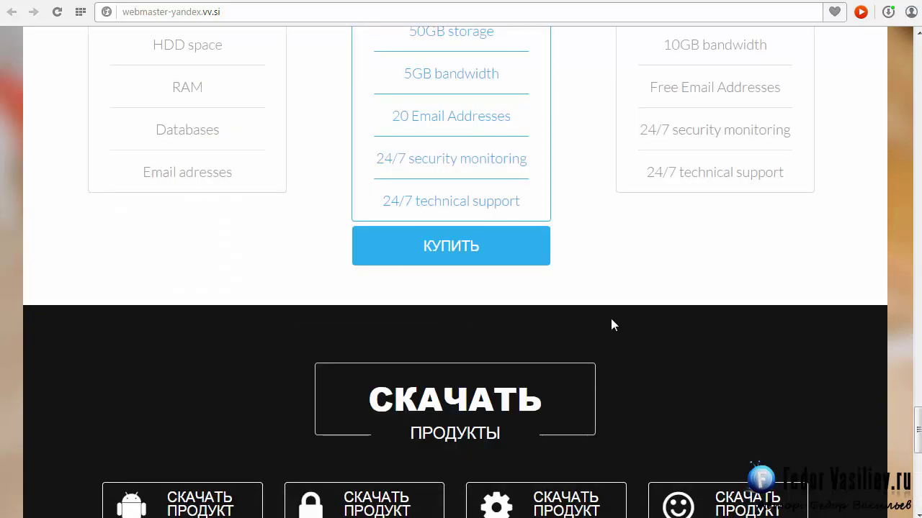
{"action": "scroll", "coordinate": [611, 319], "scroll_direction": "down", "scroll_amount": 5}
{"action": "scroll", "coordinate": [610, 327], "scroll_direction": "down", "scroll_amount": 6}
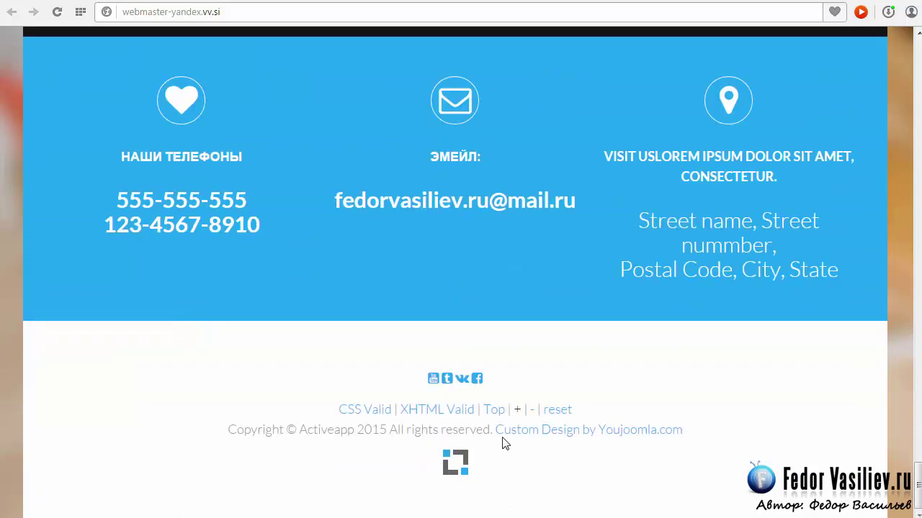
{"action": "left_click", "coordinate": [516, 409]}
{"action": "scroll", "coordinate": [520, 438], "scroll_direction": "down", "scroll_amount": 2}
{"action": "left_click", "coordinate": [522, 411]}
{"action": "scroll", "coordinate": [526, 425], "scroll_direction": "down", "scroll_amount": 2}
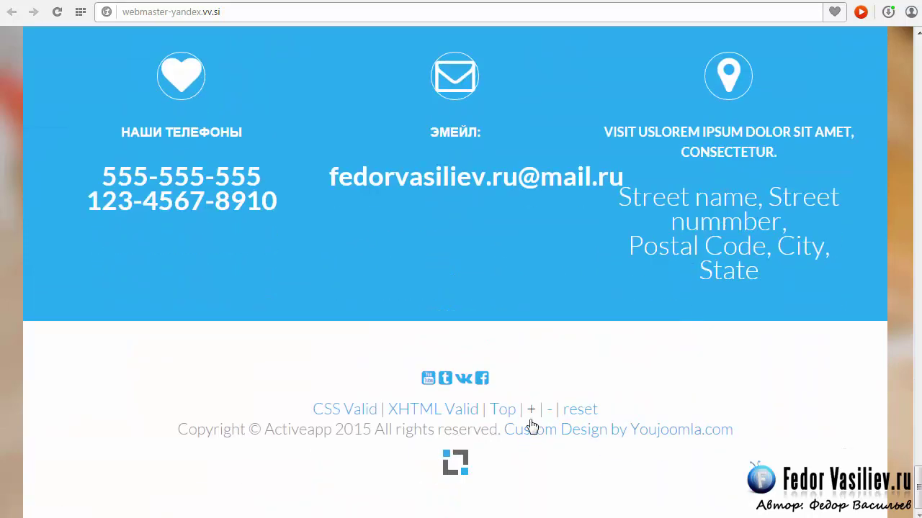
{"action": "left_click", "coordinate": [531, 414]}
{"action": "scroll", "coordinate": [531, 416], "scroll_direction": "down", "scroll_amount": 1}
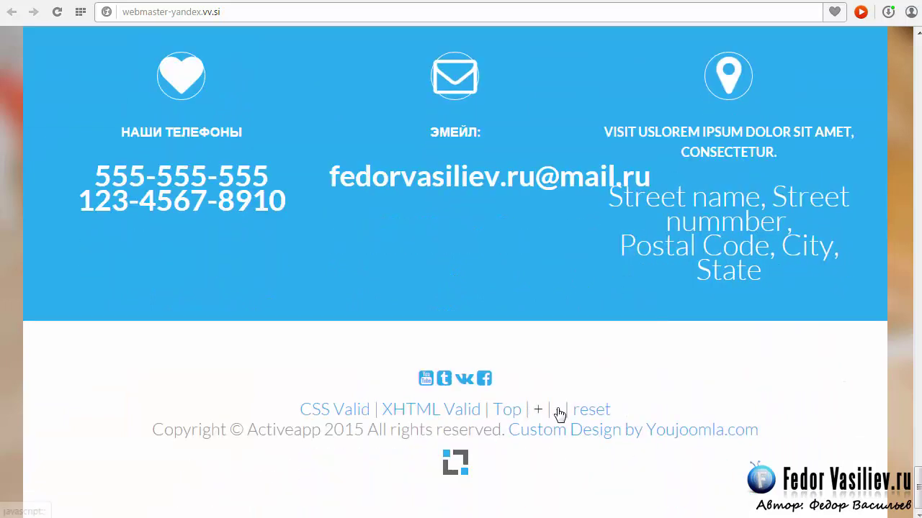
Step: Reduce the page text step by step with the footer's - control
{"action": "left_click", "coordinate": [559, 413]}
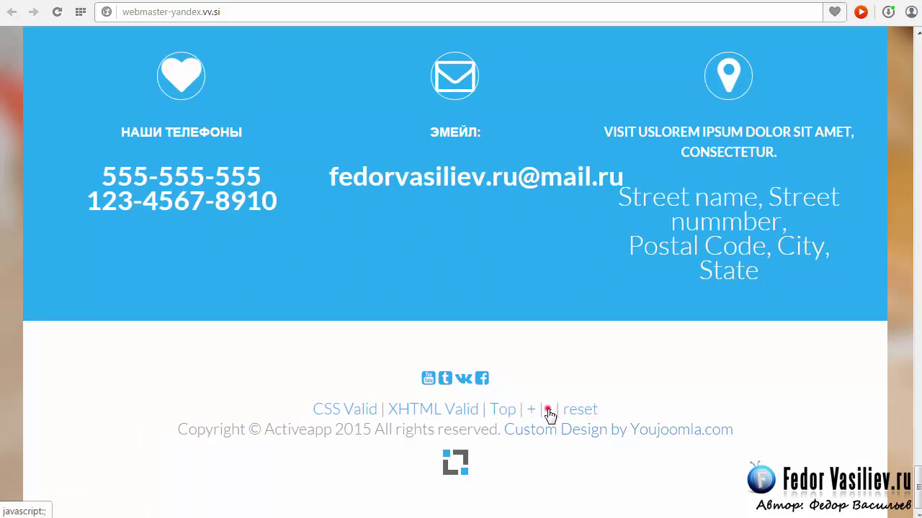
{"action": "left_click", "coordinate": [546, 412]}
{"action": "left_click", "coordinate": [540, 412]}
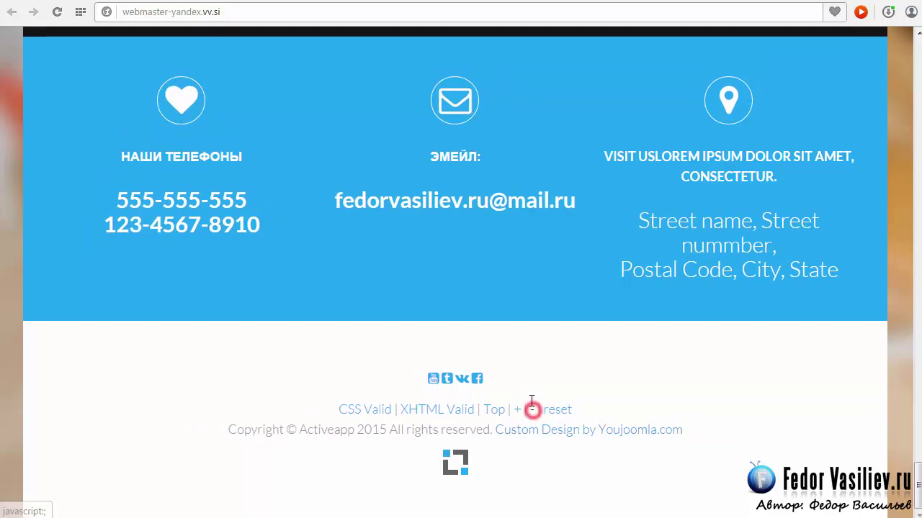
{"action": "left_click", "coordinate": [532, 408]}
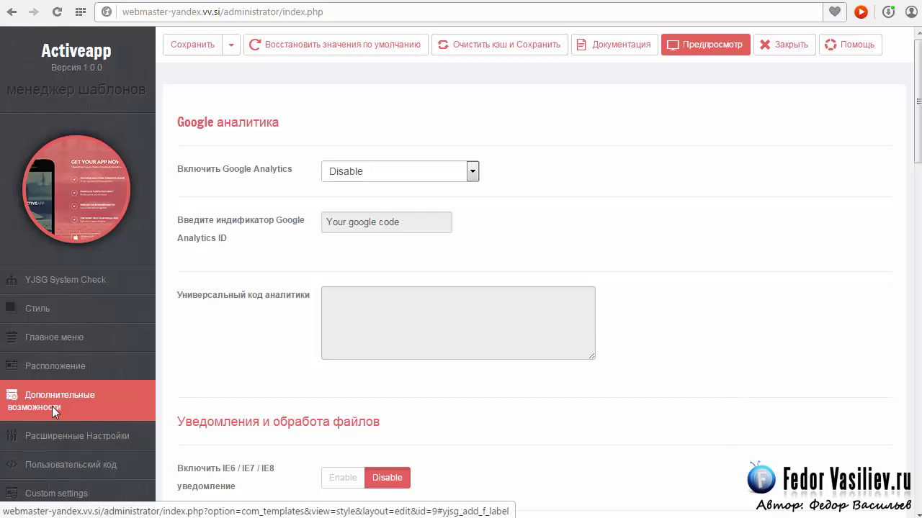
Step: Set "Инструменты Открыть сайт" and "Показать изменения размера шрифта" to No in the template's additional features
{"action": "scroll", "coordinate": [908, 252], "scroll_direction": "down", "scroll_amount": 5}
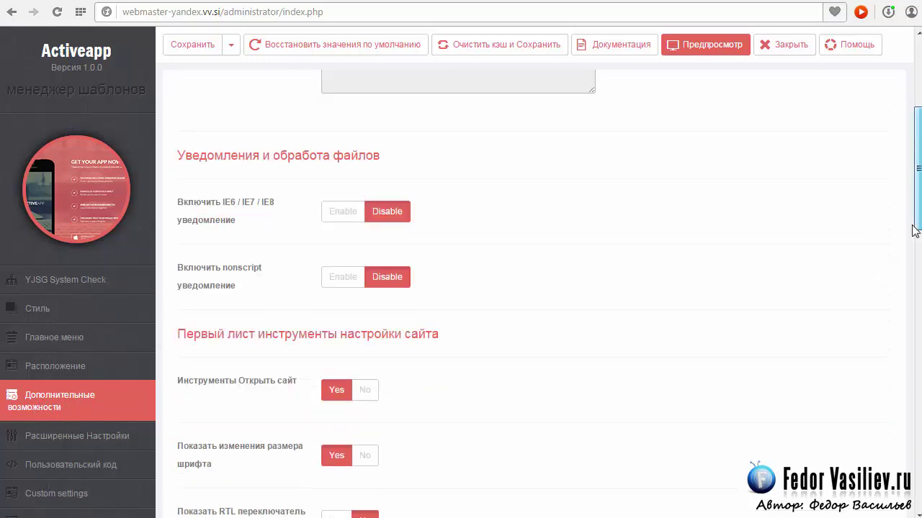
{"action": "scroll", "coordinate": [906, 264], "scroll_direction": "down", "scroll_amount": 2}
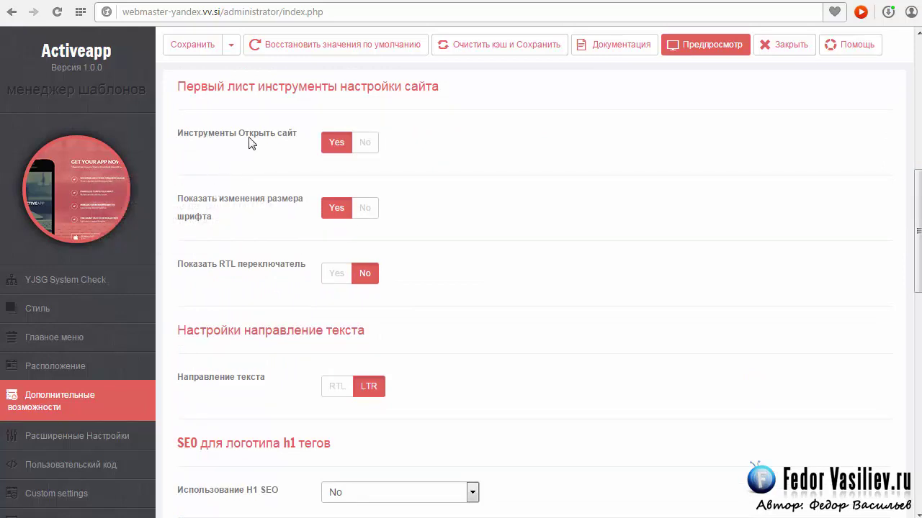
{"action": "mouse_move", "coordinate": [329, 151]}
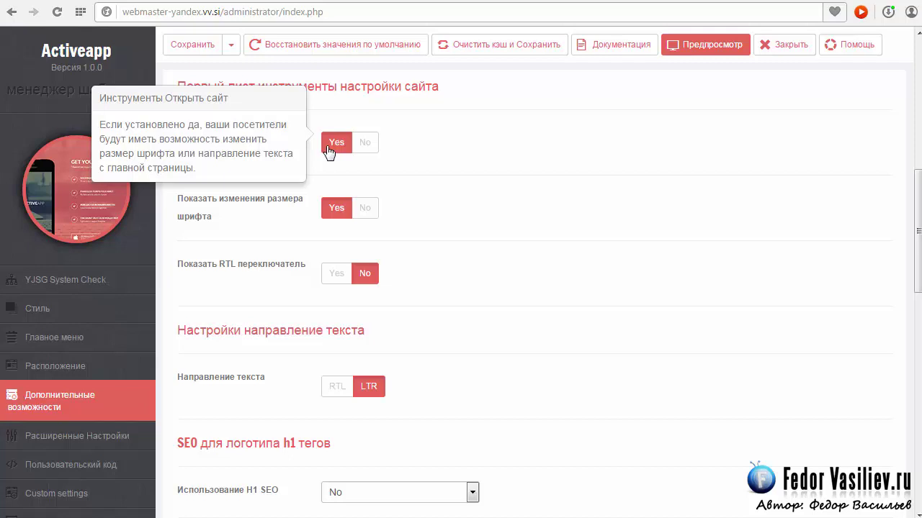
{"action": "left_click", "coordinate": [705, 44]}
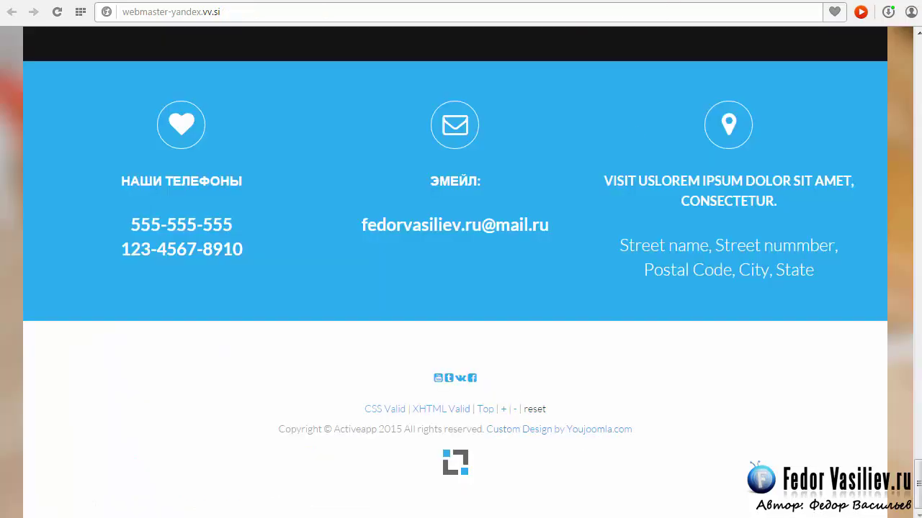
{"action": "key", "text": "ctrl+w"}
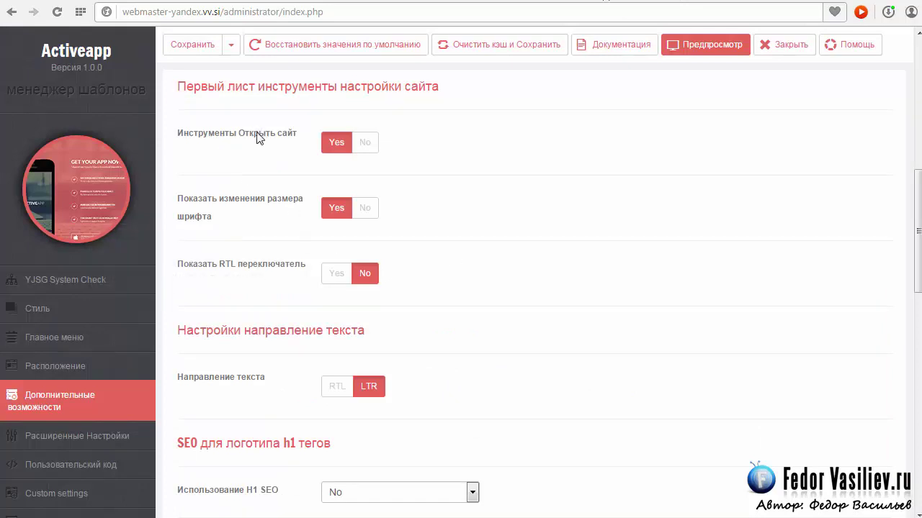
{"action": "left_click", "coordinate": [365, 142]}
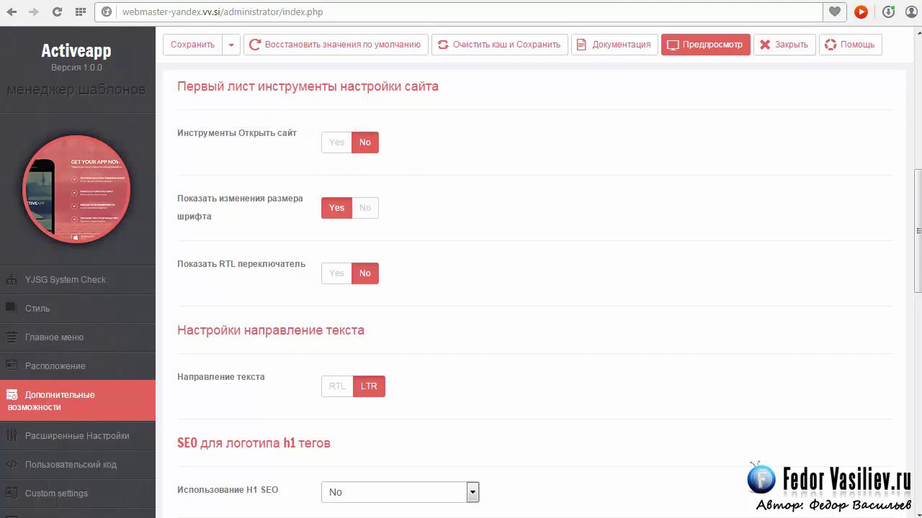
{"action": "left_click", "coordinate": [365, 209]}
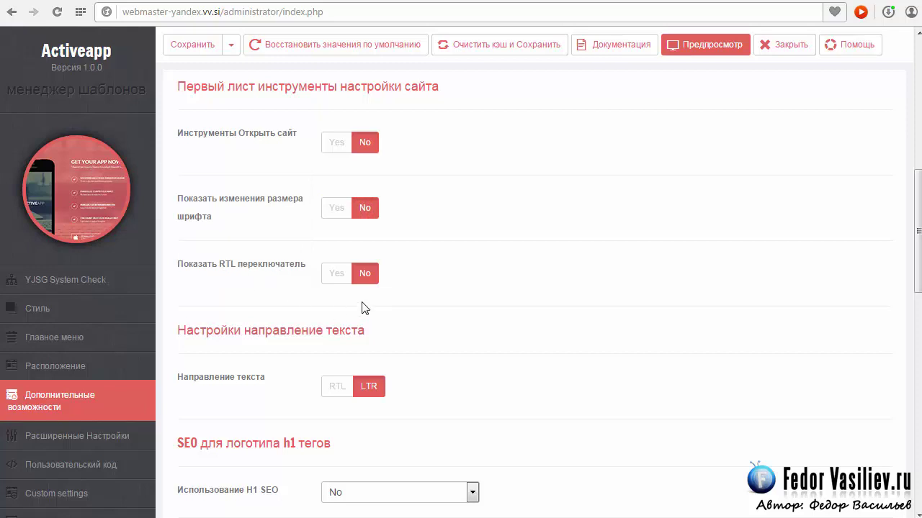
Step: Set "Показать YJSG логотип" to No in the "Кредиты Дисплей сайт" section
{"action": "mouse_move", "coordinate": [365, 273]}
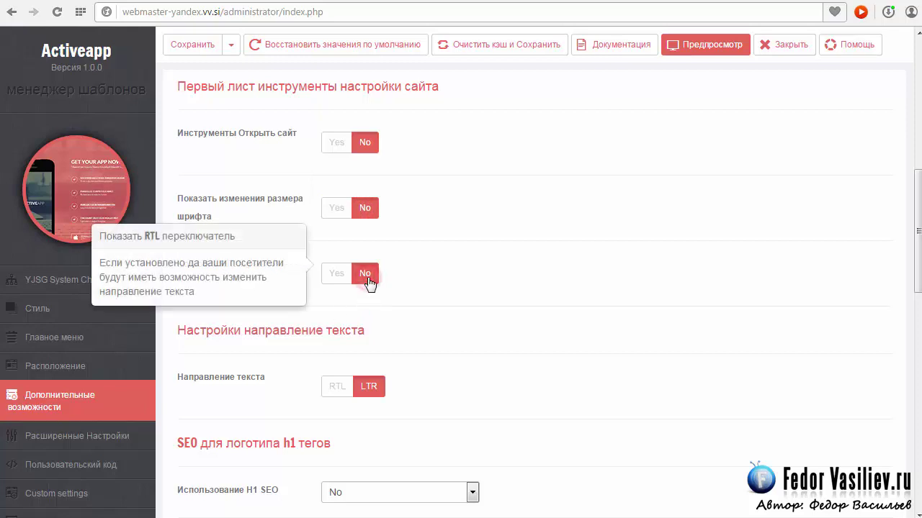
{"action": "scroll", "coordinate": [561, 295], "scroll_direction": "down", "scroll_amount": 2}
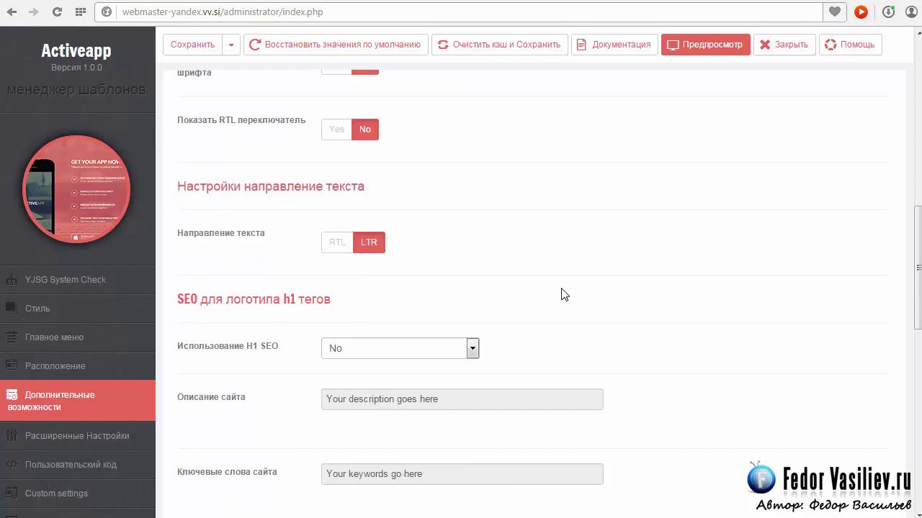
{"action": "left_click", "coordinate": [333, 244]}
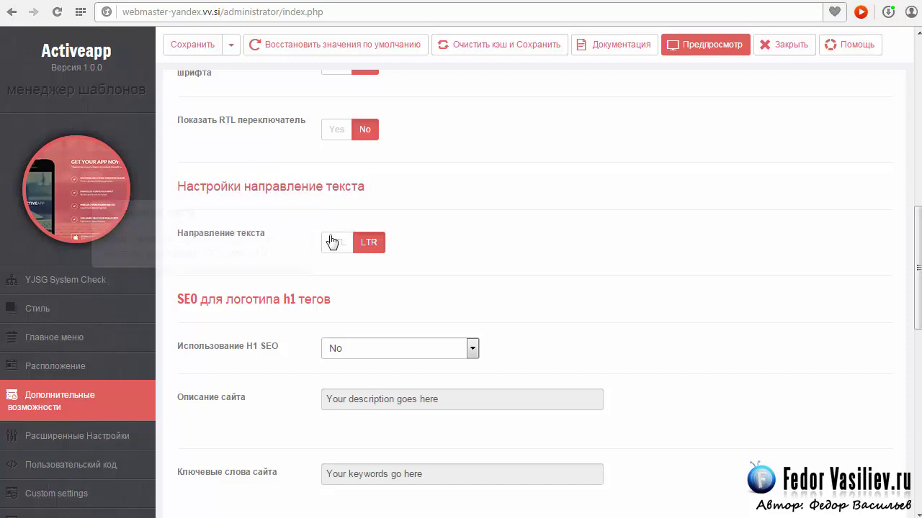
{"action": "scroll", "coordinate": [641, 286], "scroll_direction": "down", "scroll_amount": 3}
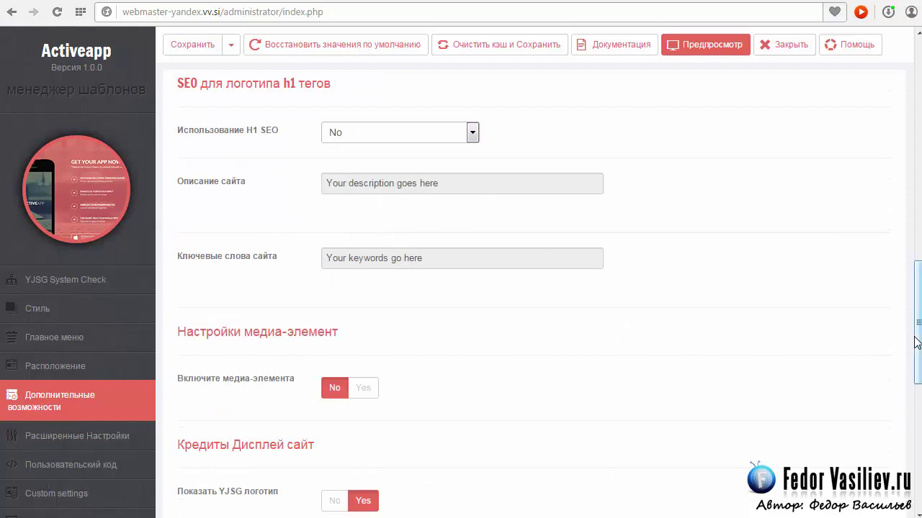
{"action": "left_click_drag", "start_coordinate": [915, 335], "coordinate": [914, 435]}
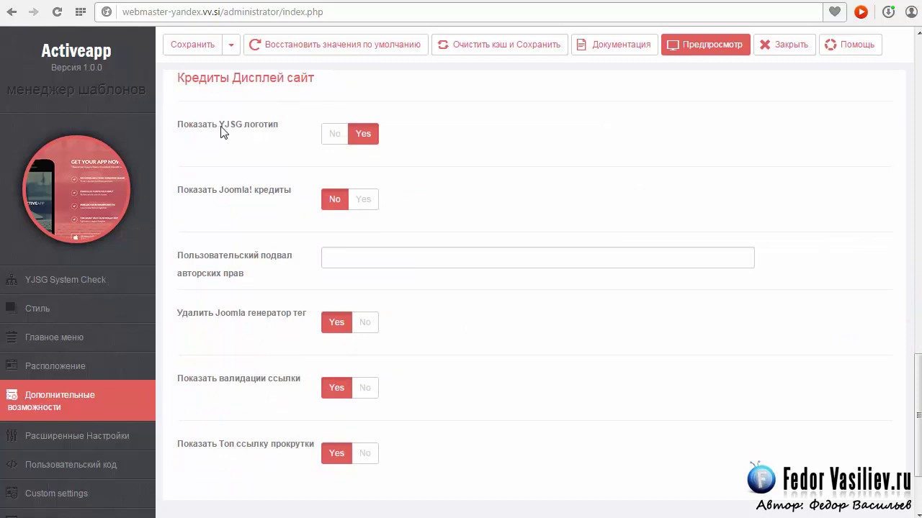
{"action": "left_click", "coordinate": [342, 140]}
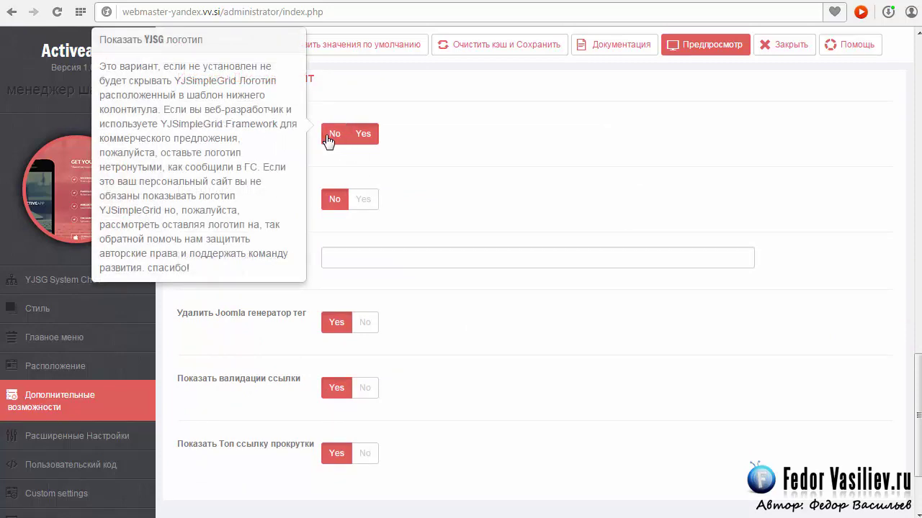
Step: Check the validation links in the live site's footer and set "Показать валидации ссылки" to No
{"action": "scroll", "coordinate": [475, 216], "scroll_direction": "down", "scroll_amount": 1}
{"action": "mouse_move", "coordinate": [349, 200]}
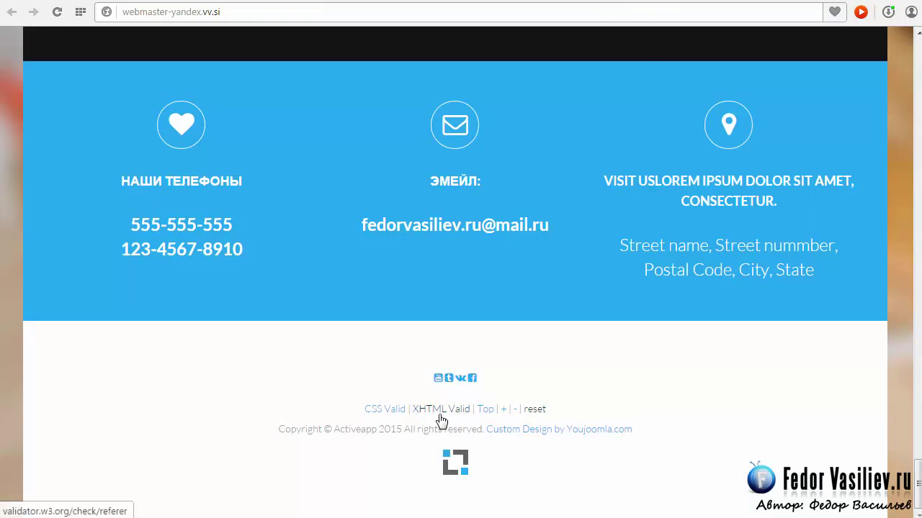
{"action": "left_click", "coordinate": [572, 1]}
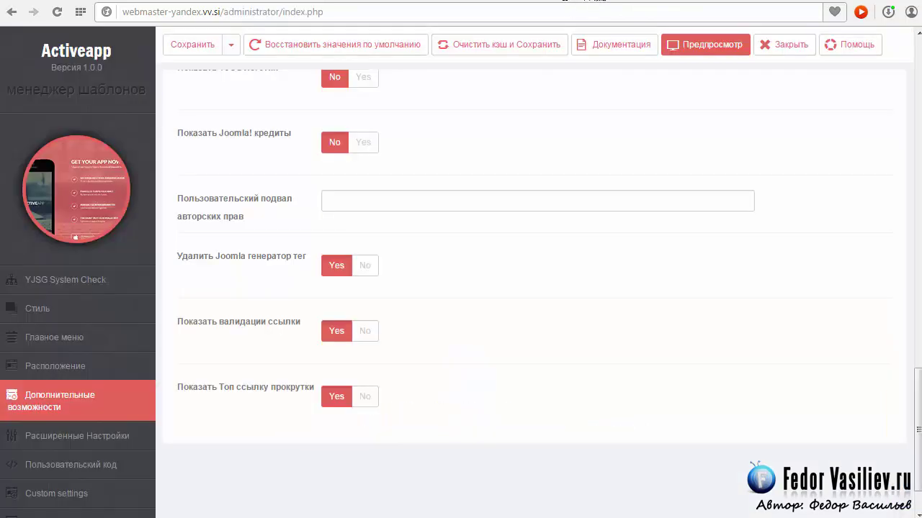
{"action": "left_click", "coordinate": [368, 333]}
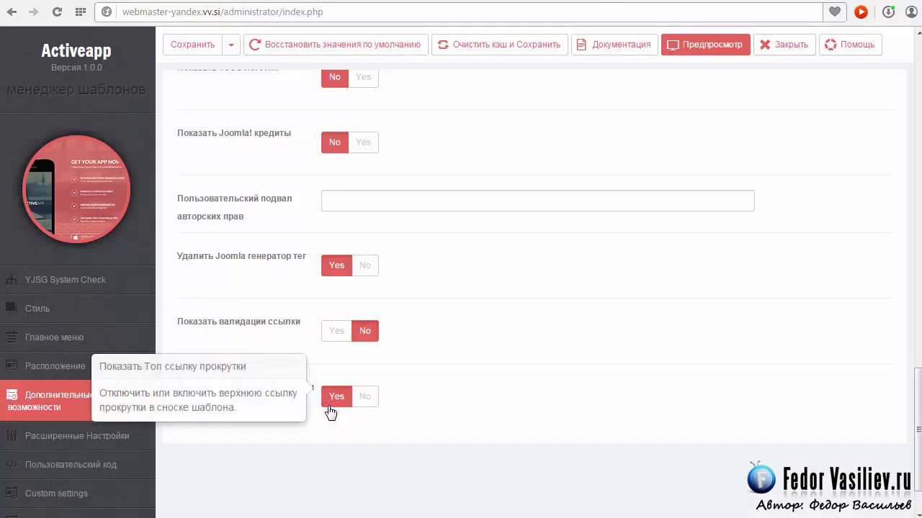
Step: Try the Top link on the live site and set "Показать Топ ссылку прокрутки" to No in the template settings
{"action": "left_click", "coordinate": [573, 1]}
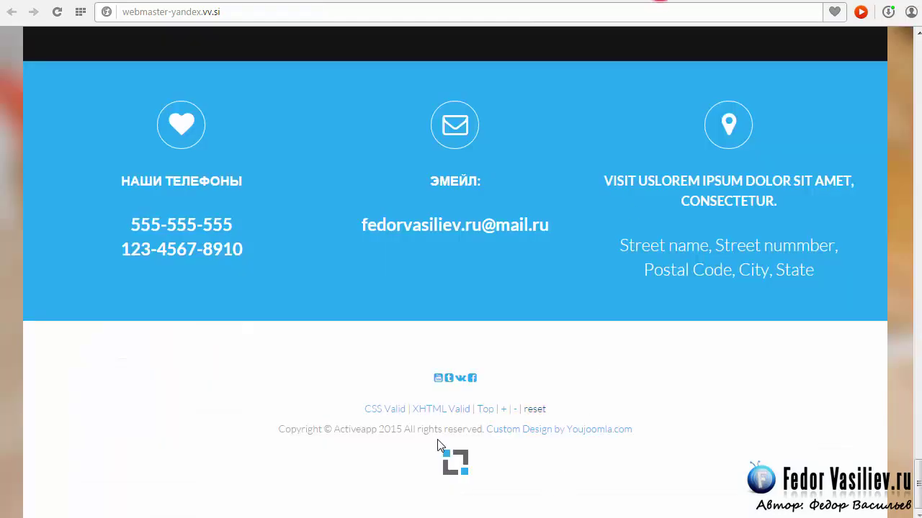
{"action": "left_click", "coordinate": [486, 410]}
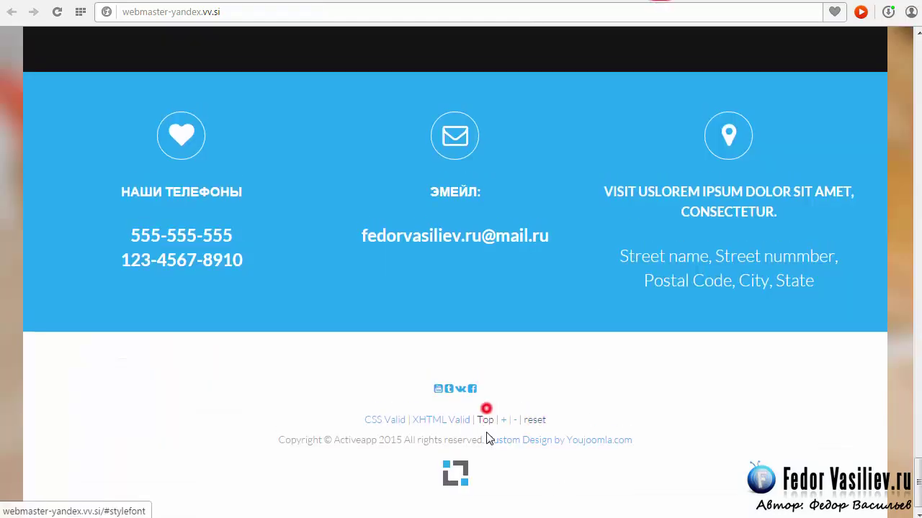
{"action": "scroll", "coordinate": [495, 487], "scroll_direction": "down", "scroll_amount": 20}
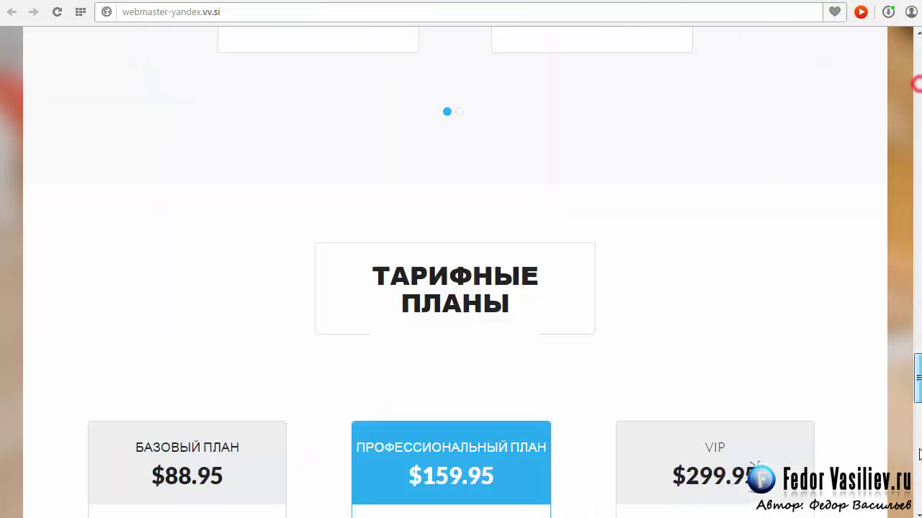
{"action": "left_click", "coordinate": [598, 1]}
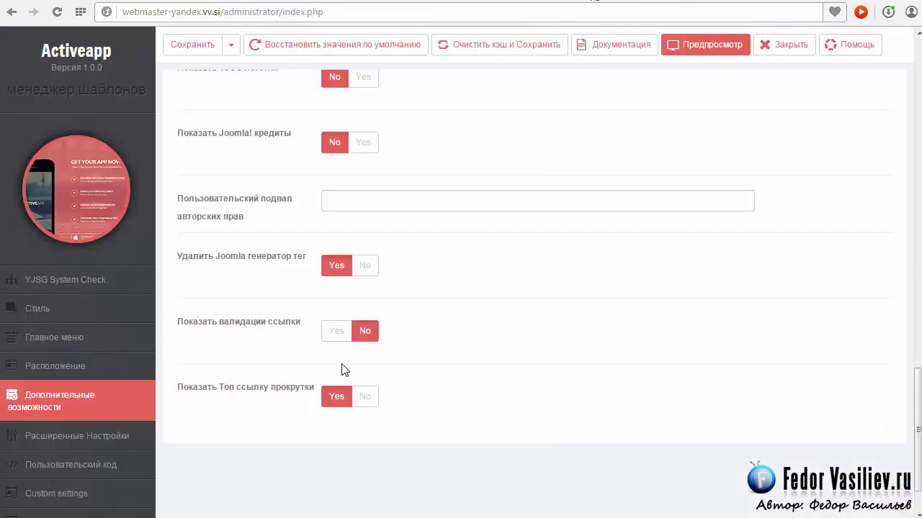
{"action": "left_click", "coordinate": [365, 399]}
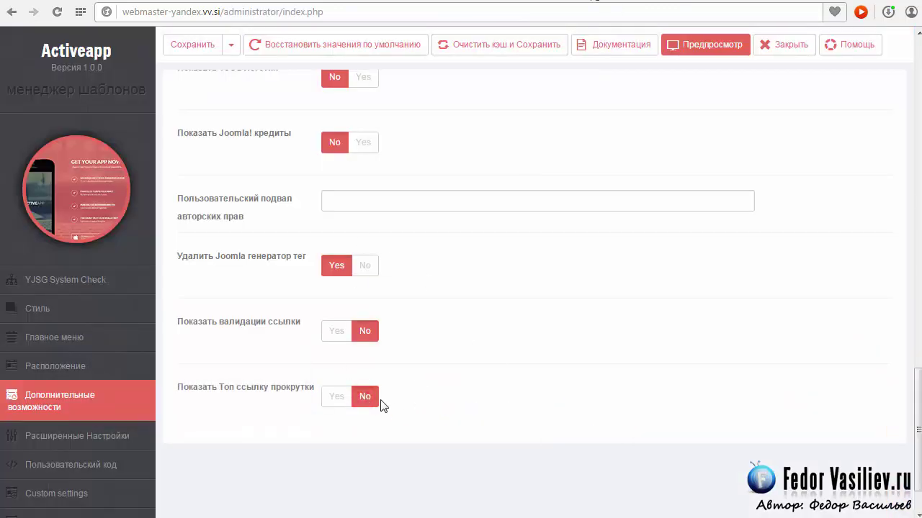
Step: Save the template settings and reload the live site to check the footer, highlighting its copyright line
{"action": "left_click", "coordinate": [180, 44]}
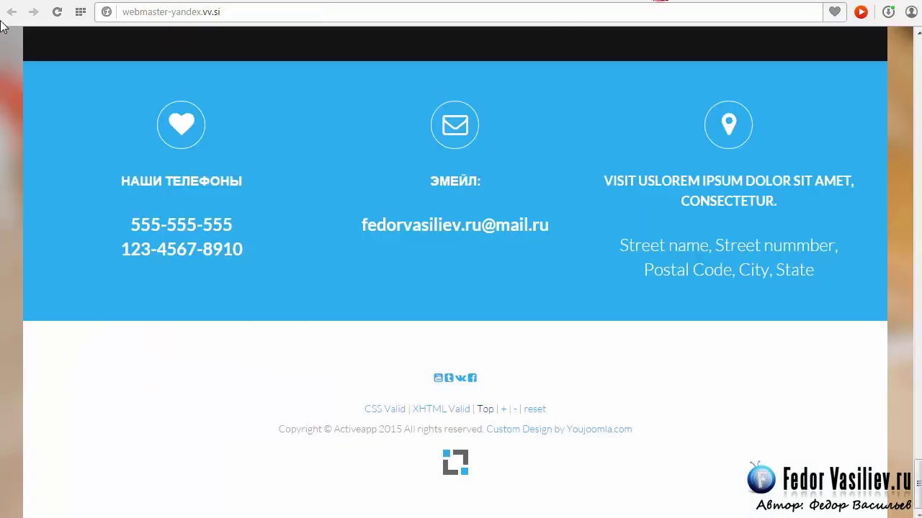
{"action": "left_click", "coordinate": [57, 11]}
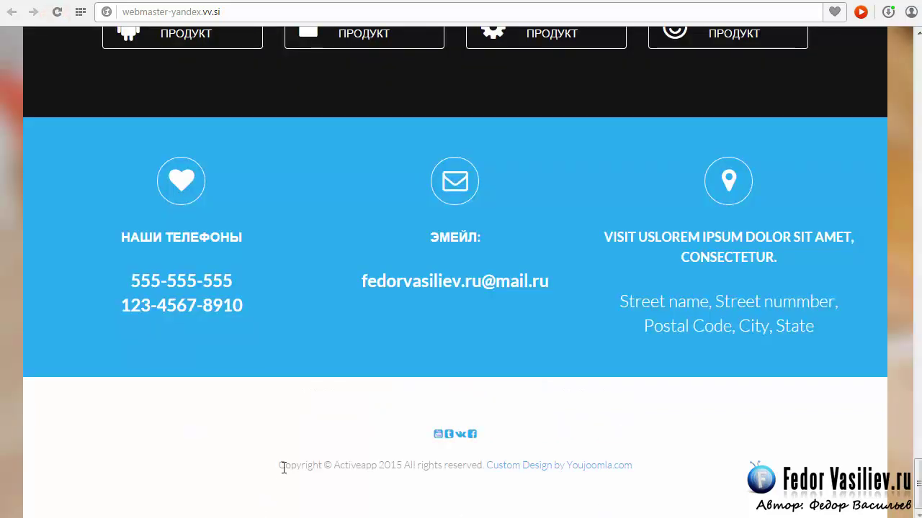
{"action": "left_click_drag", "start_coordinate": [280, 467], "coordinate": [659, 472]}
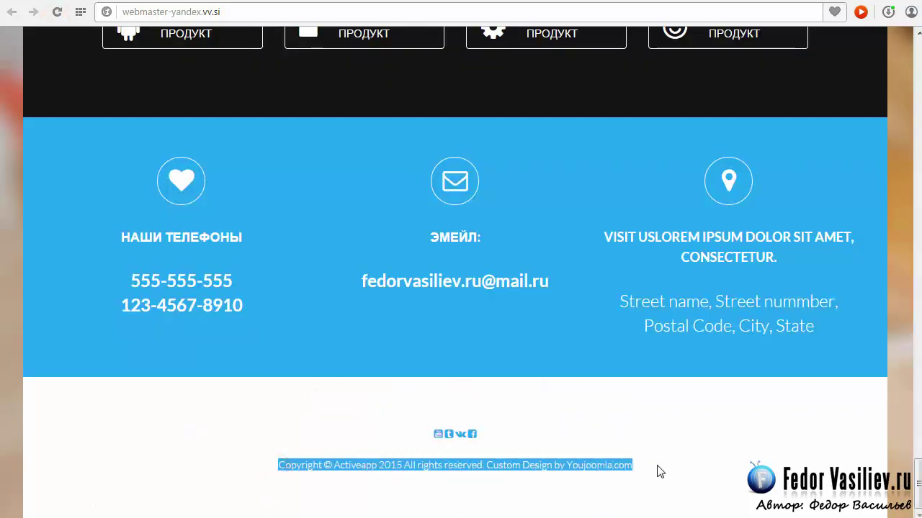
Step: Fill the "Пользовательский подвал авторских прав" field with the school's name and correct the misspelled surname
{"action": "left_click", "coordinate": [490, 486]}
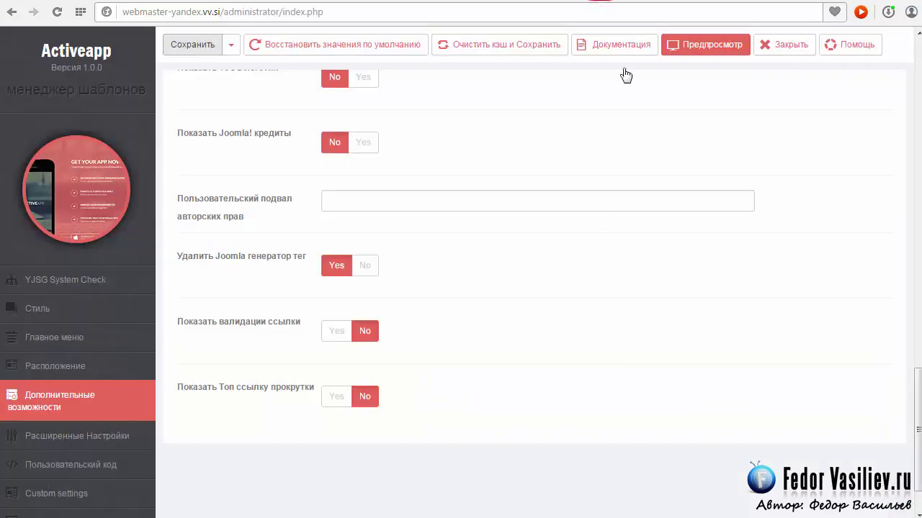
{"action": "scroll", "coordinate": [442, 322], "scroll_direction": "up", "scroll_amount": 2}
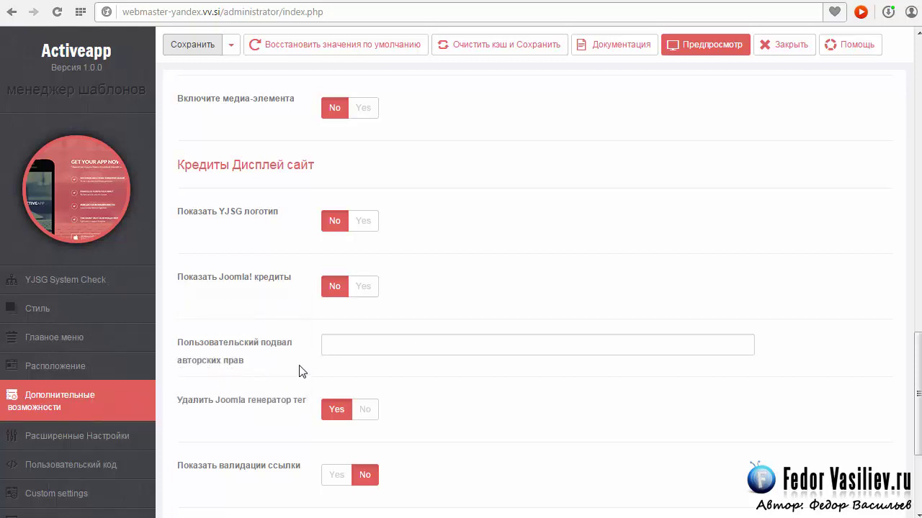
{"action": "left_click", "coordinate": [381, 343]}
{"action": "right_click", "coordinate": [379, 341]}
{"action": "left_click", "coordinate": [425, 436]}
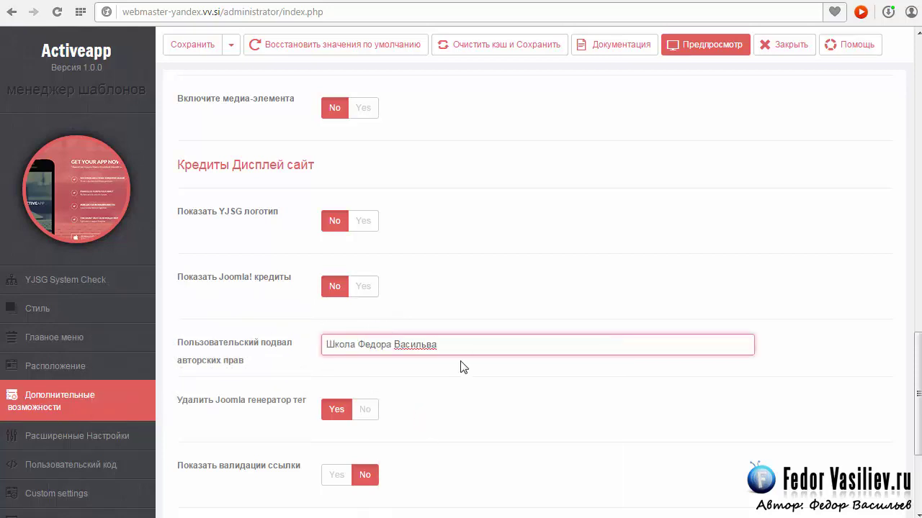
{"action": "key", "text": "Left"}
{"action": "key", "text": "Left"}
{"action": "type", "text": "е"}
{"action": "left_click", "coordinate": [553, 384]}
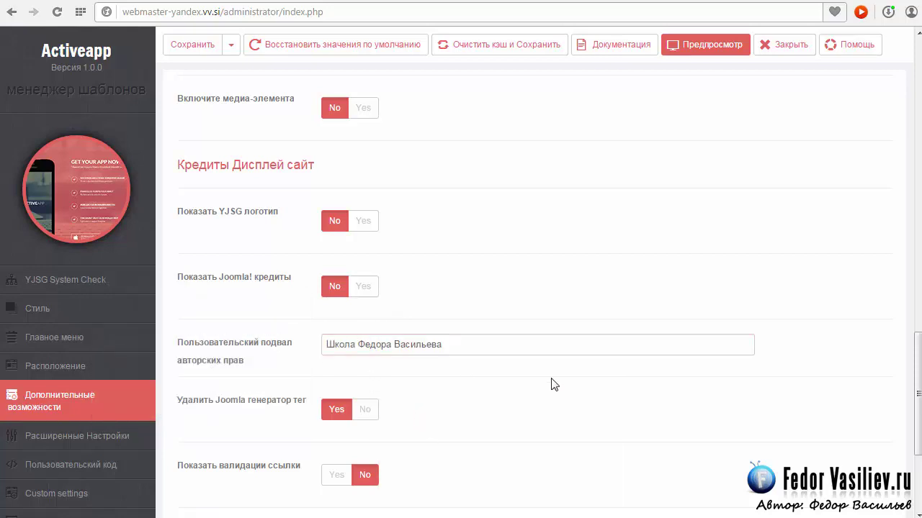
Step: Compare the text entered in the custom copyright field with the copyright line in the live site's footer
{"action": "left_click", "coordinate": [339, 349]}
{"action": "left_click", "coordinate": [470, 342]}
{"action": "mouse_move", "coordinate": [338, 348]}
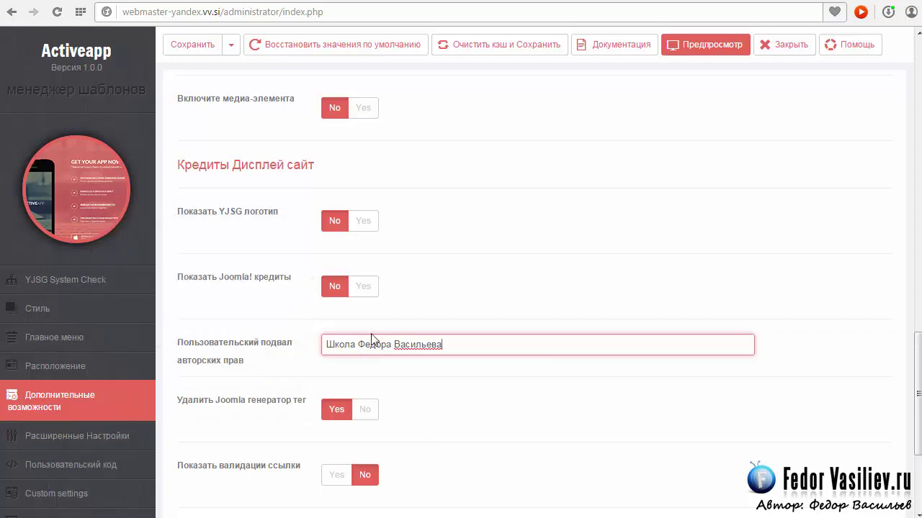
{"action": "mouse_move", "coordinate": [374, 349]}
{"action": "left_click", "coordinate": [455, 345]}
{"action": "left_click", "coordinate": [618, 1]}
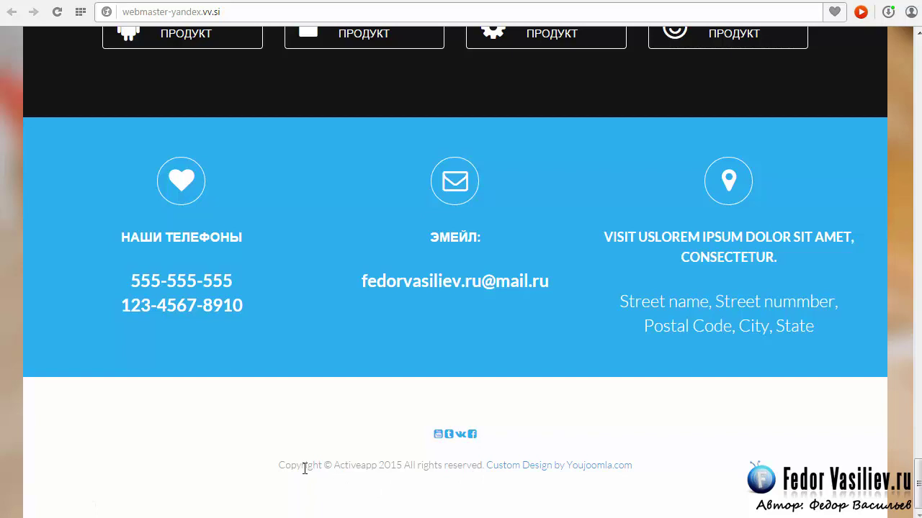
{"action": "left_click", "coordinate": [599, 2]}
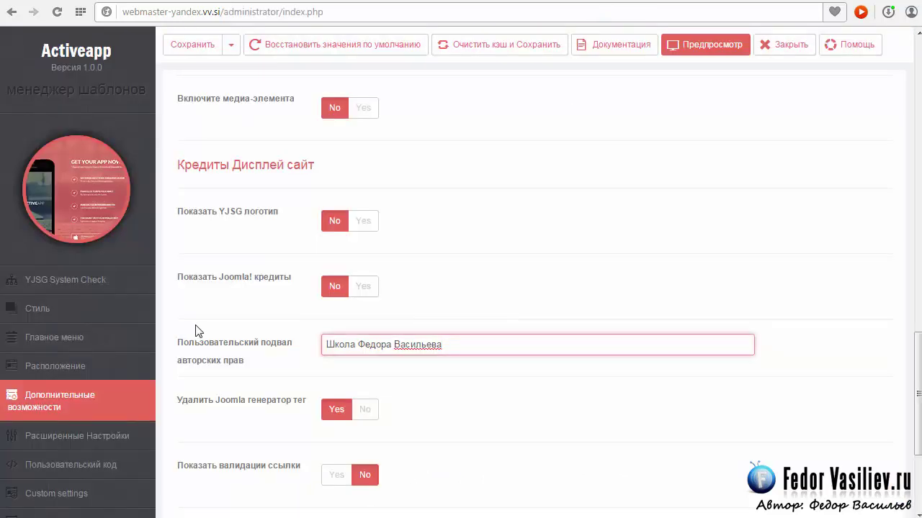
Step: Save the template settings with the custom copyright text and reload the live site
{"action": "left_click", "coordinate": [190, 44]}
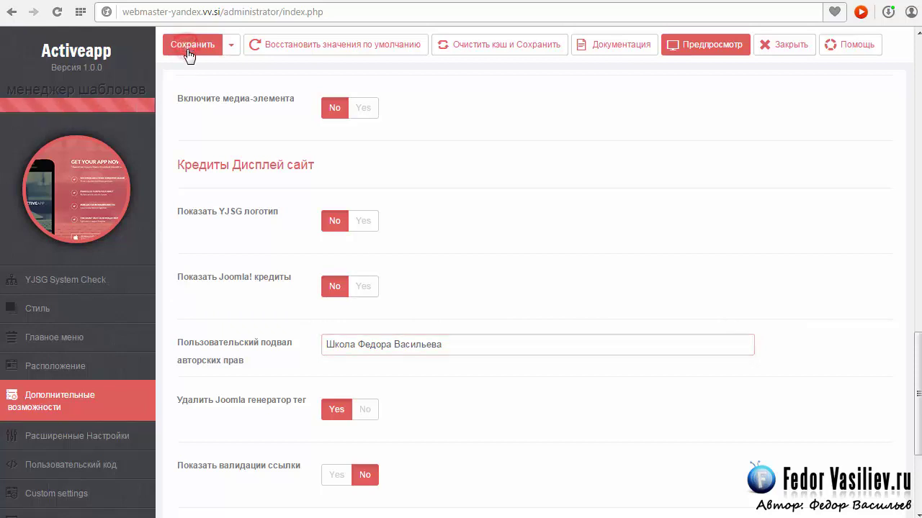
{"action": "left_click", "coordinate": [655, 2]}
{"action": "left_click", "coordinate": [57, 12]}
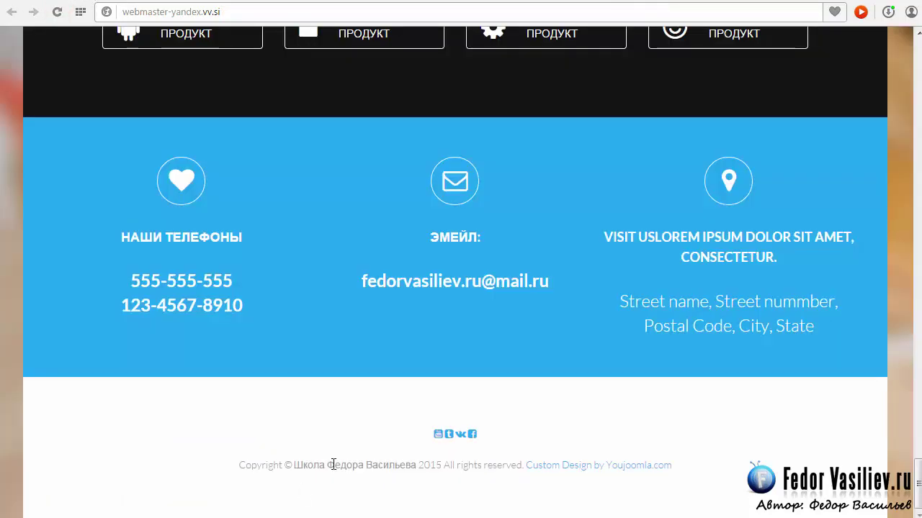
Step: Examine the live footer's copyright line, highlighting the school name, the "All rights reserved" text and the "Custom Design by Youjoomla.com" link
{"action": "left_click_drag", "start_coordinate": [293, 470], "coordinate": [524, 466]}
{"action": "left_click", "coordinate": [448, 469]}
{"action": "left_click_drag", "start_coordinate": [696, 463], "coordinate": [619, 471]}
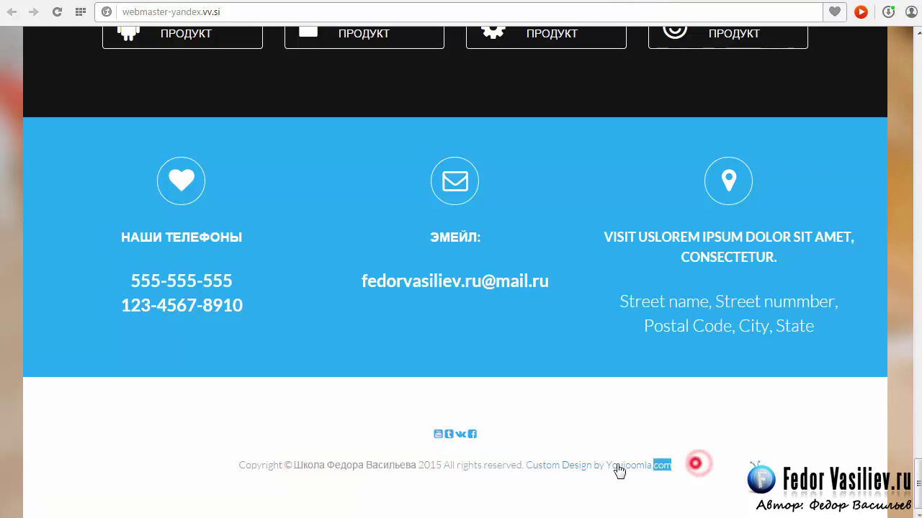
{"action": "left_click", "coordinate": [508, 487]}
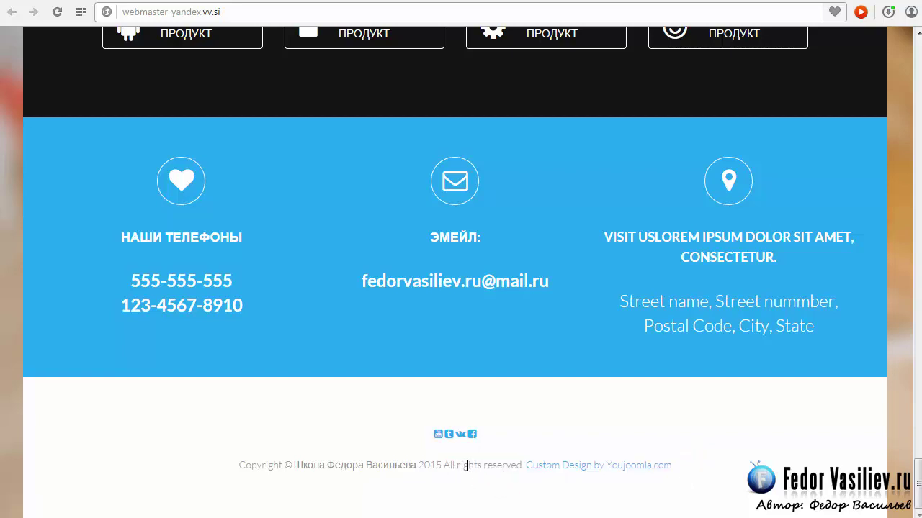
{"action": "left_click_drag", "start_coordinate": [441, 465], "coordinate": [519, 468]}
{"action": "left_click", "coordinate": [476, 467]}
{"action": "left_click_drag", "start_coordinate": [233, 466], "coordinate": [612, 468]}
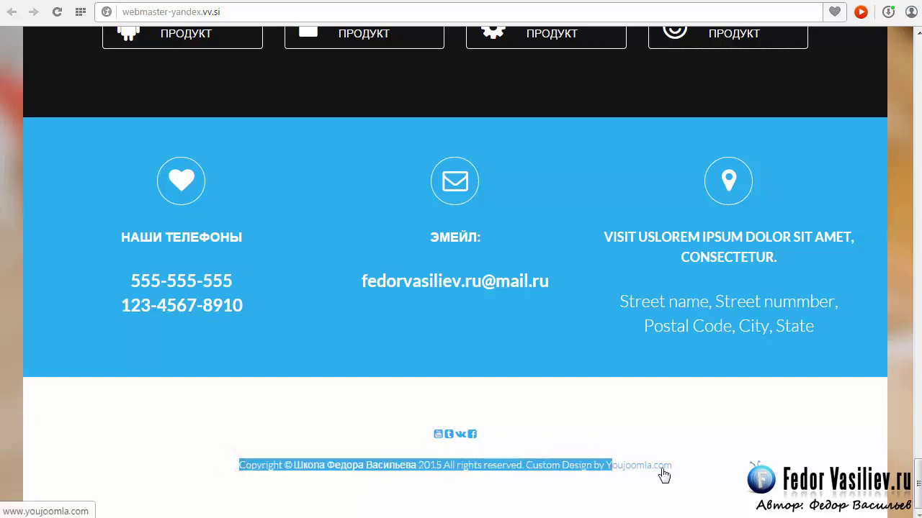
{"action": "left_click", "coordinate": [476, 464]}
{"action": "left_click_drag", "start_coordinate": [417, 465], "coordinate": [520, 468]}
{"action": "left_click", "coordinate": [486, 466]}
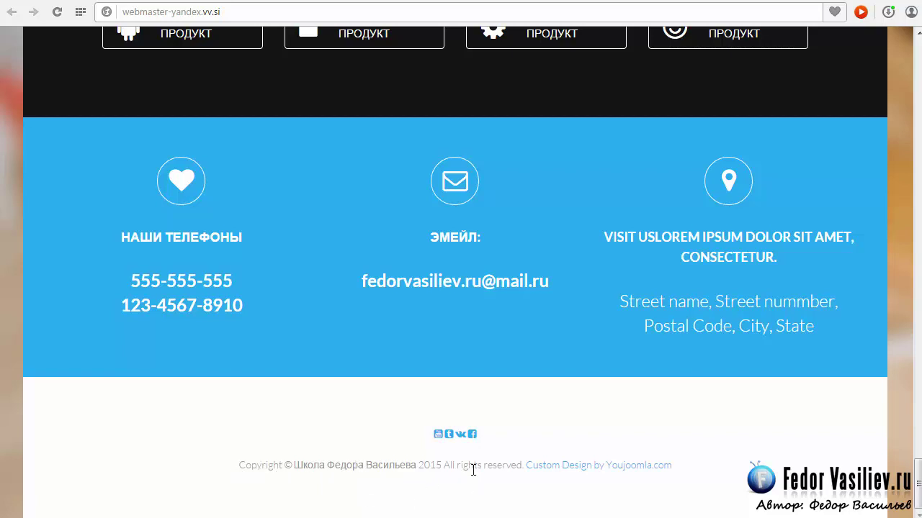
Step: Look at the example site's footer and clear the "Пользовательский подвал авторских прав" field in the template settings
{"action": "left_click", "coordinate": [601, 2]}
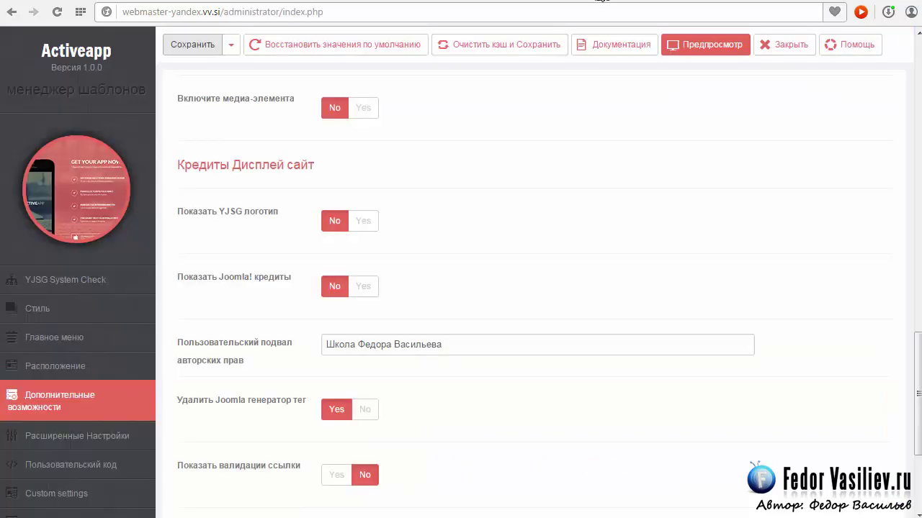
{"action": "left_click", "coordinate": [520, 1]}
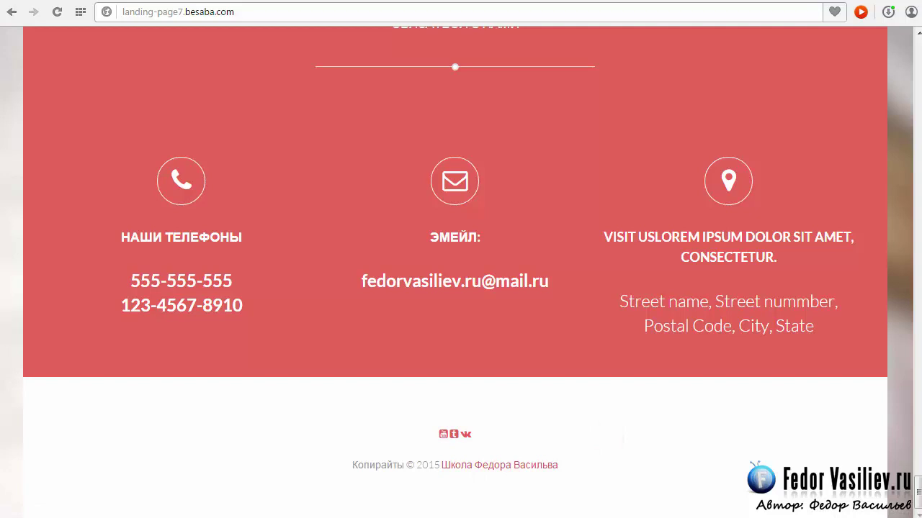
{"action": "key", "text": "ctrl+Tab"}
{"action": "left_click_drag", "start_coordinate": [454, 343], "coordinate": [295, 349]}
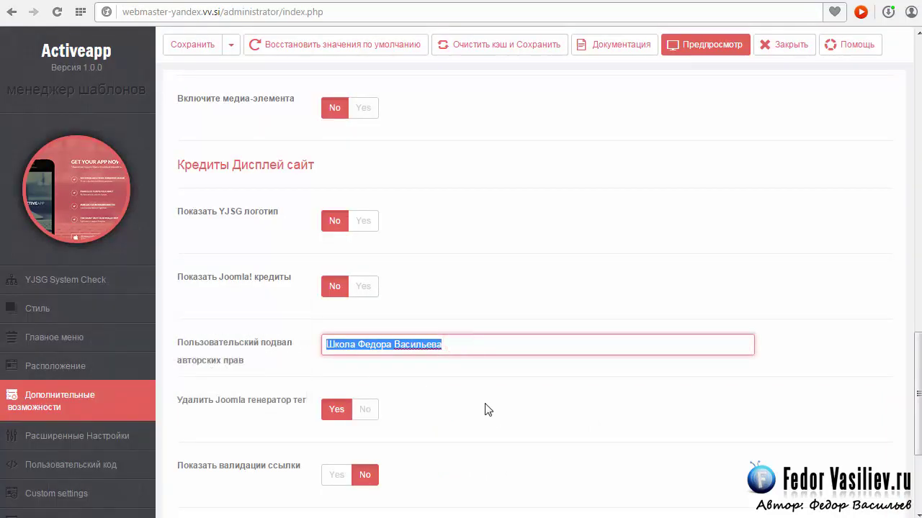
{"action": "key", "text": "BackSpace"}
{"action": "left_click", "coordinate": [362, 365]}
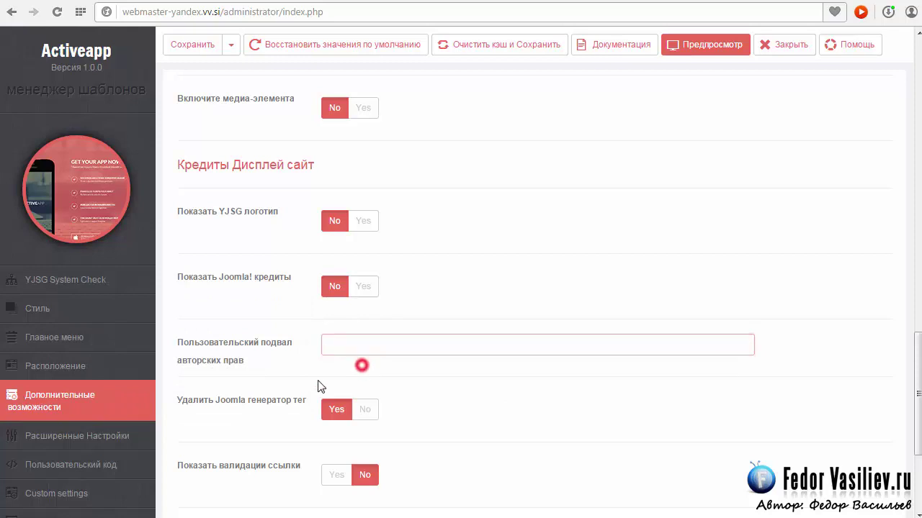
{"action": "mouse_move", "coordinate": [349, 339]}
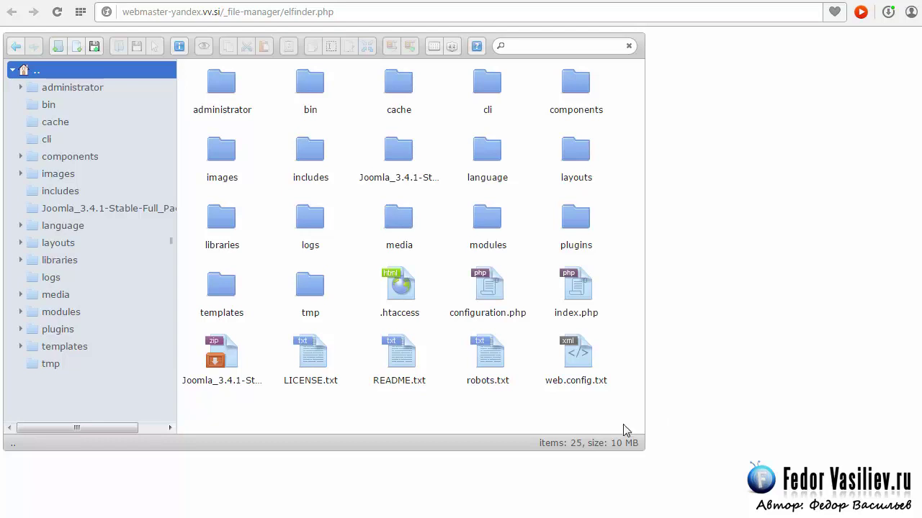
Step: Open the plugins/system/yjsg folder of the Joomla site in the hosting file manager
{"action": "double_click", "coordinate": [27, 72]}
{"action": "double_click", "coordinate": [27, 72]}
{"action": "left_click", "coordinate": [54, 331]}
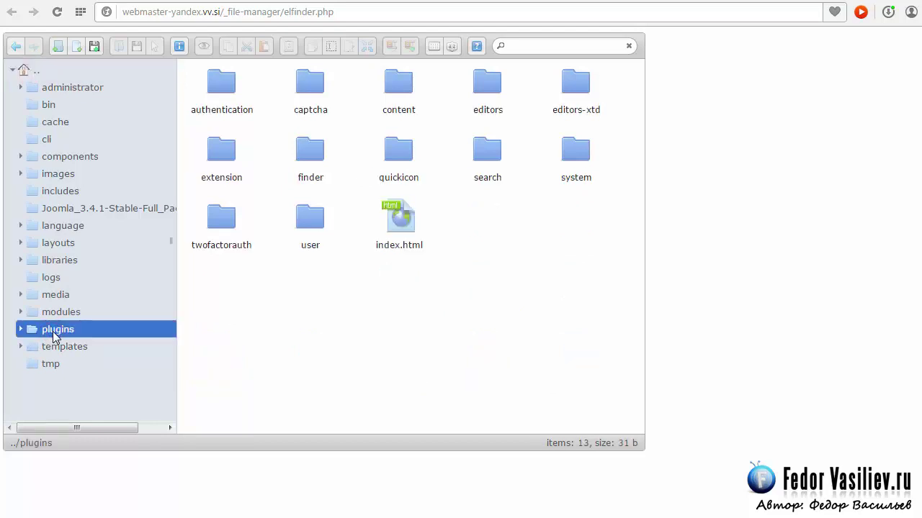
{"action": "left_click", "coordinate": [569, 158]}
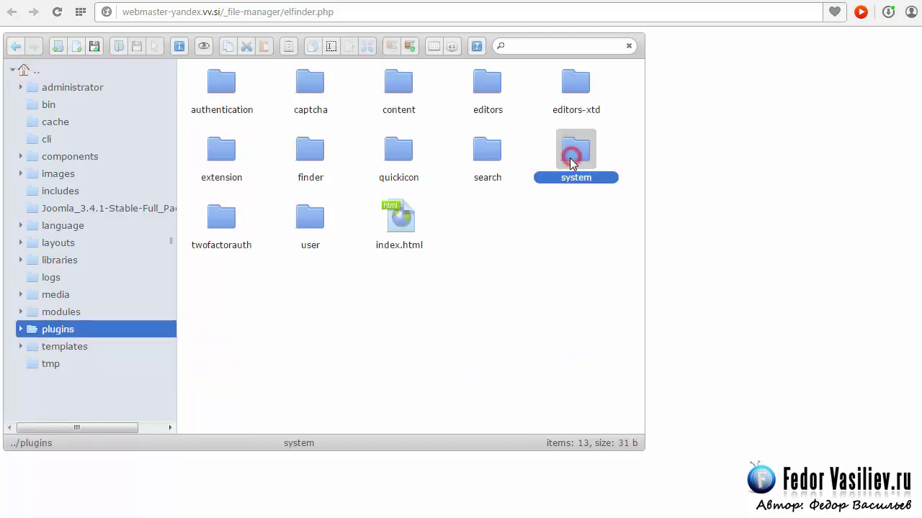
{"action": "left_click", "coordinate": [570, 151]}
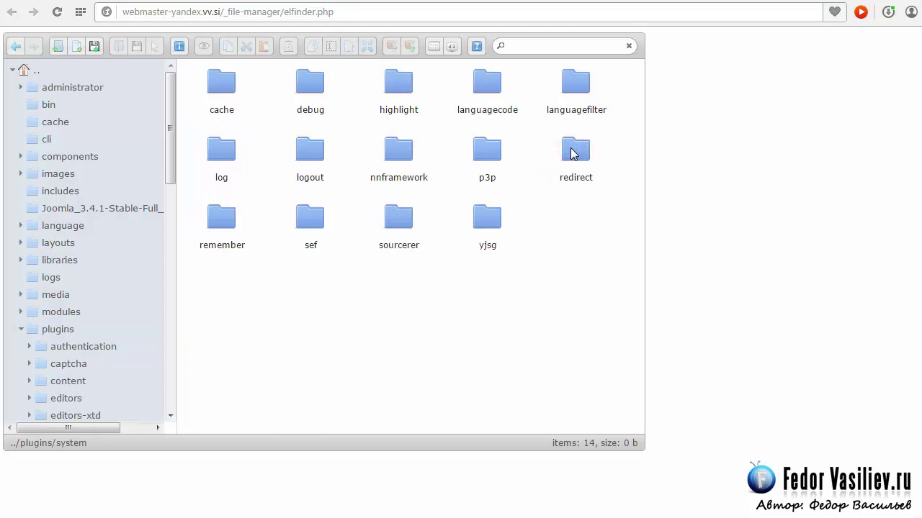
{"action": "left_click", "coordinate": [487, 222]}
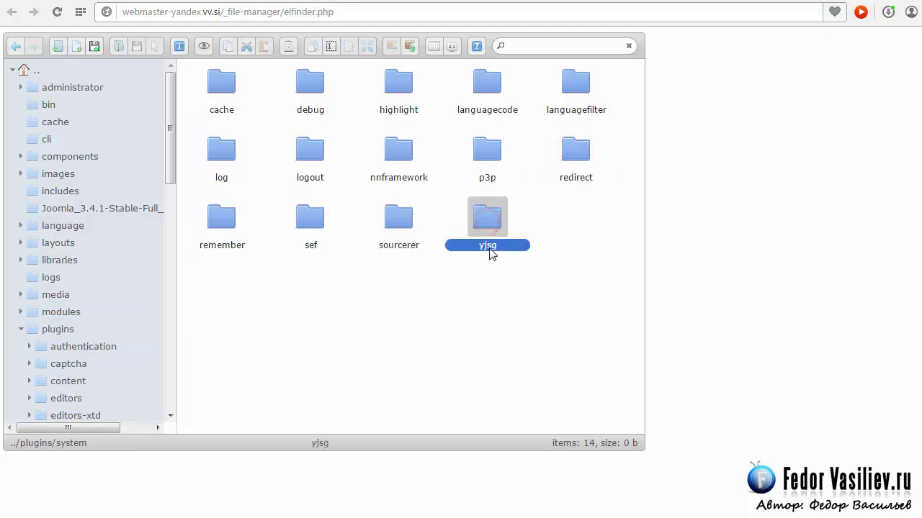
{"action": "double_click", "coordinate": [480, 217]}
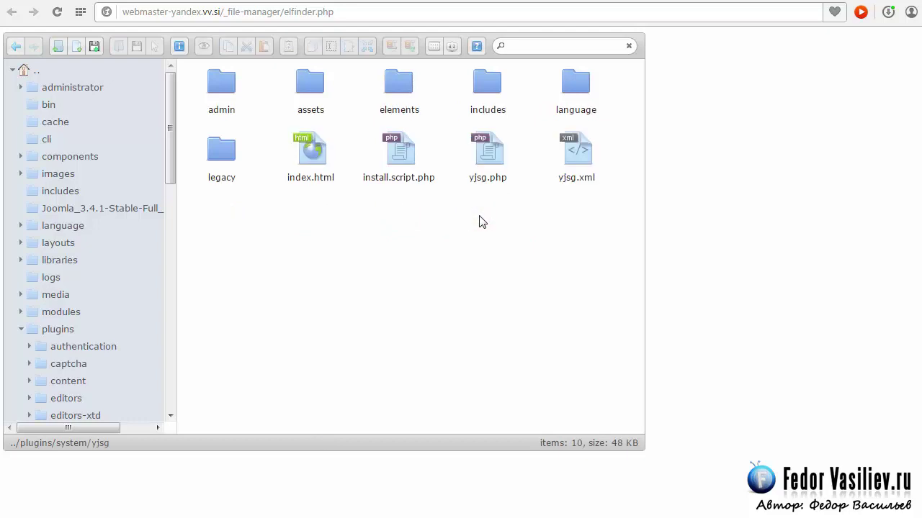
Step: Open the includes/yjsgcore/functions folder and check the file actions offered for yjsg_links.php, including Download
{"action": "left_click", "coordinate": [483, 84]}
{"action": "double_click", "coordinate": [483, 84]}
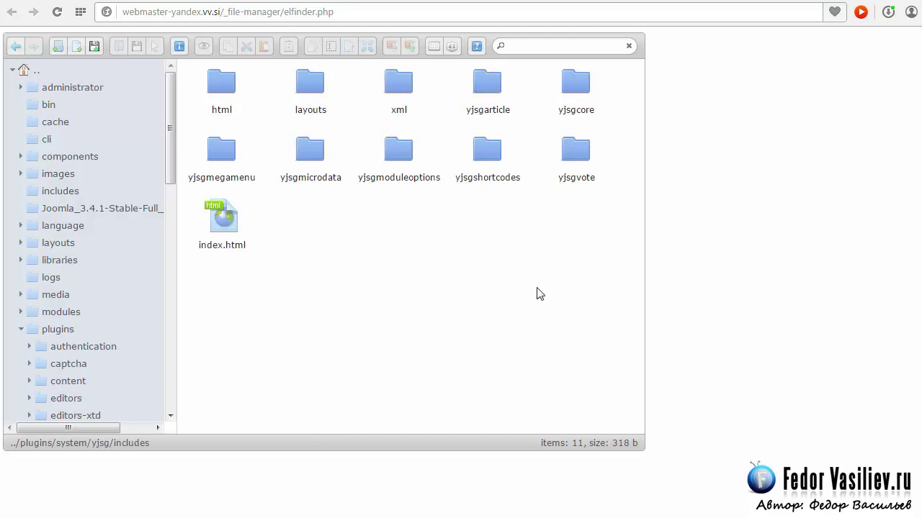
{"action": "double_click", "coordinate": [578, 88]}
{"action": "double_click", "coordinate": [575, 87]}
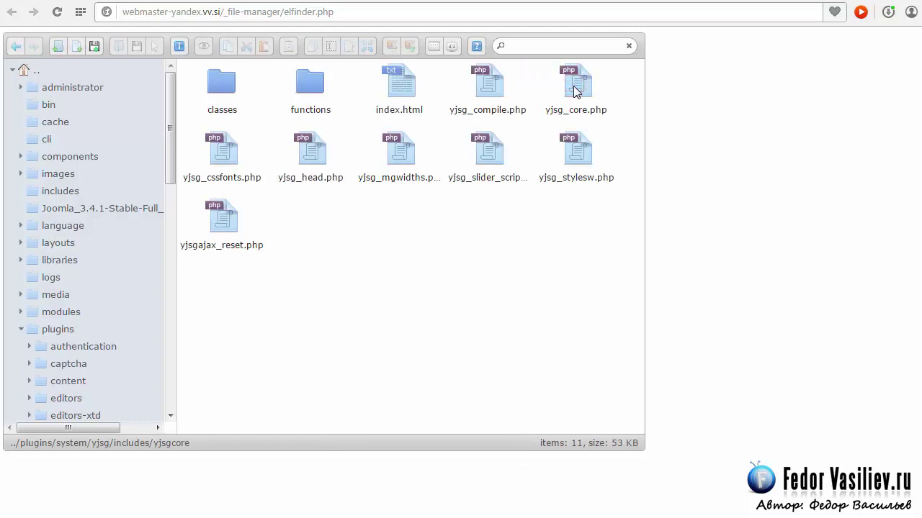
{"action": "double_click", "coordinate": [305, 84]}
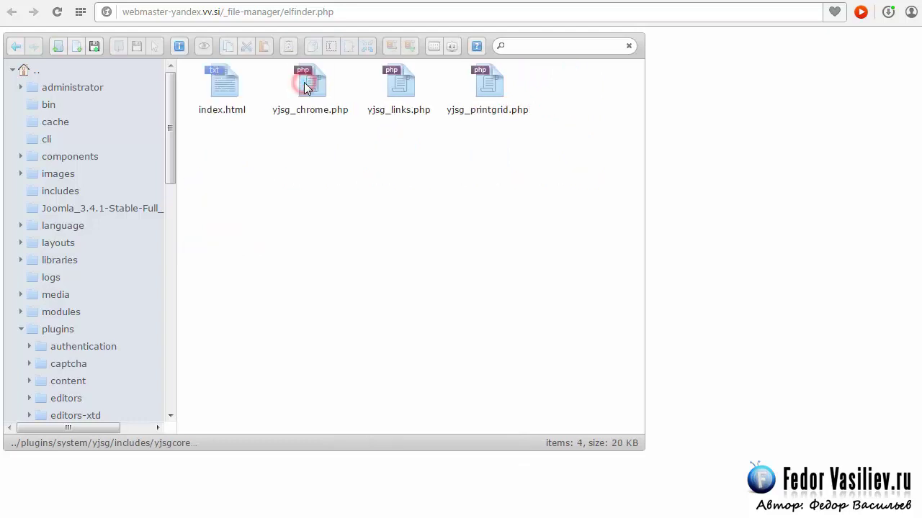
{"action": "left_click", "coordinate": [400, 92]}
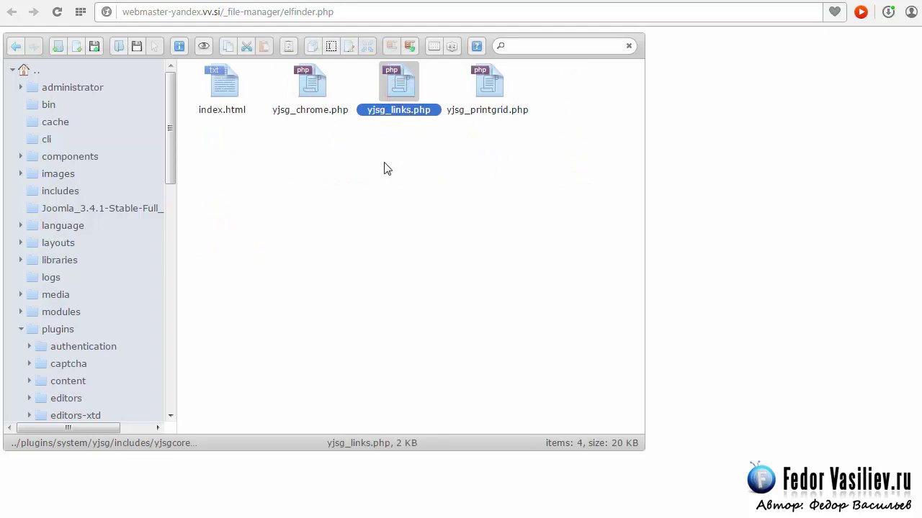
{"action": "right_click", "coordinate": [394, 92]}
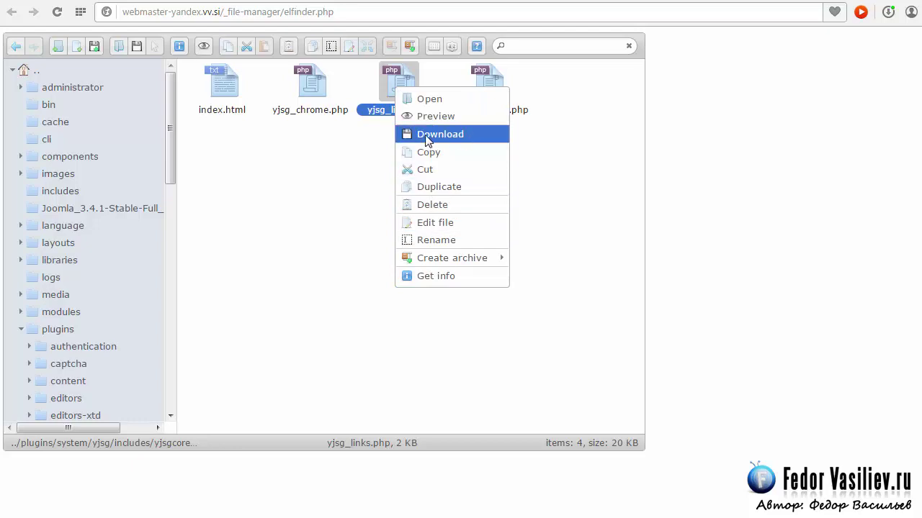
{"action": "left_click", "coordinate": [346, 161]}
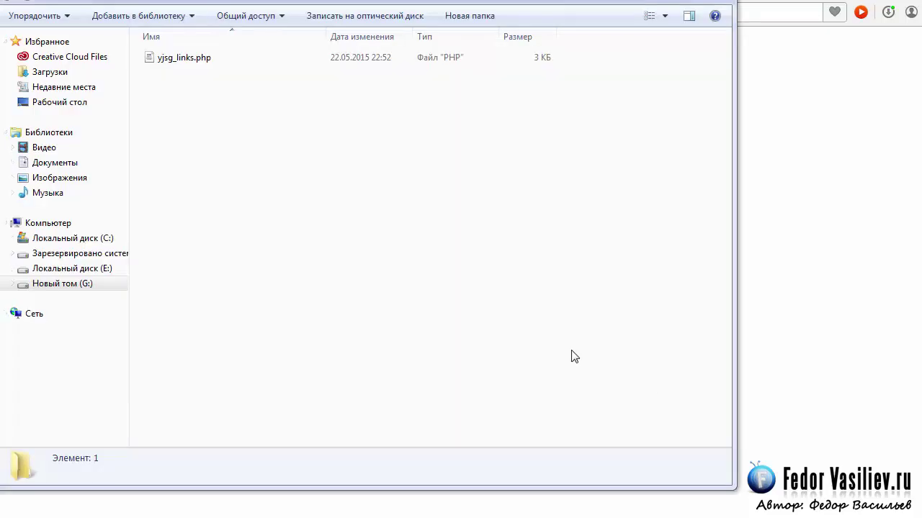
Step: Switch to Windows Explorer and open the local copy of yjsg_links.php in Notepad++
{"action": "left_click", "coordinate": [179, 59]}
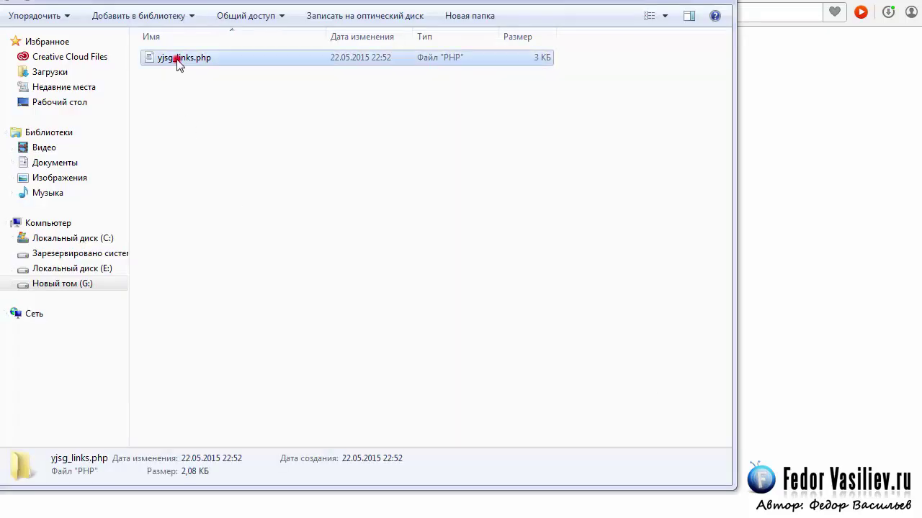
{"action": "right_click", "coordinate": [162, 57]}
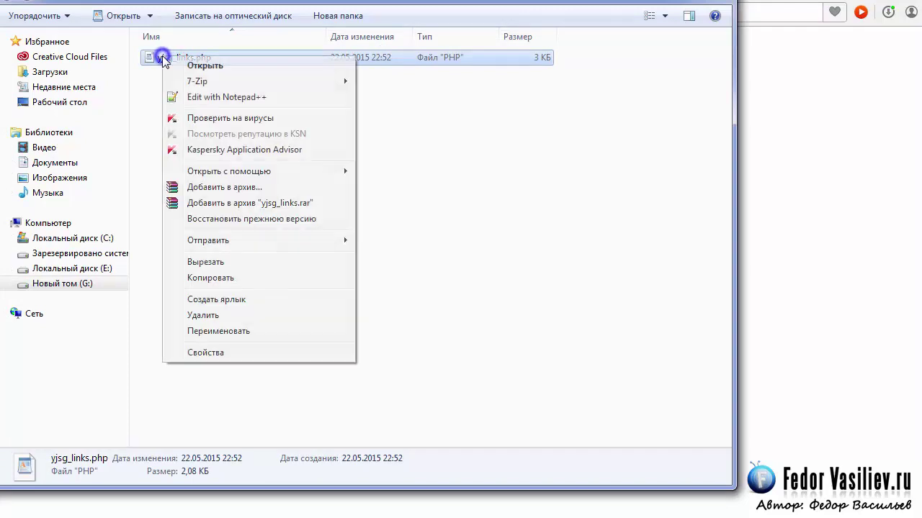
{"action": "left_click", "coordinate": [209, 98]}
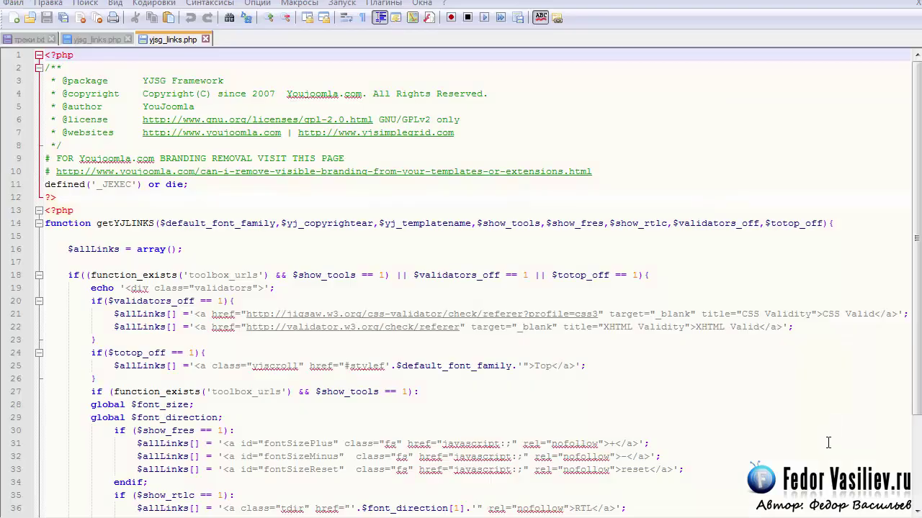
Step: Locate the echo statement for the footer copyright on line 43 of yjsg_links.php and highlight it for review
{"action": "scroll", "coordinate": [908, 169], "scroll_direction": "down", "scroll_amount": 3}
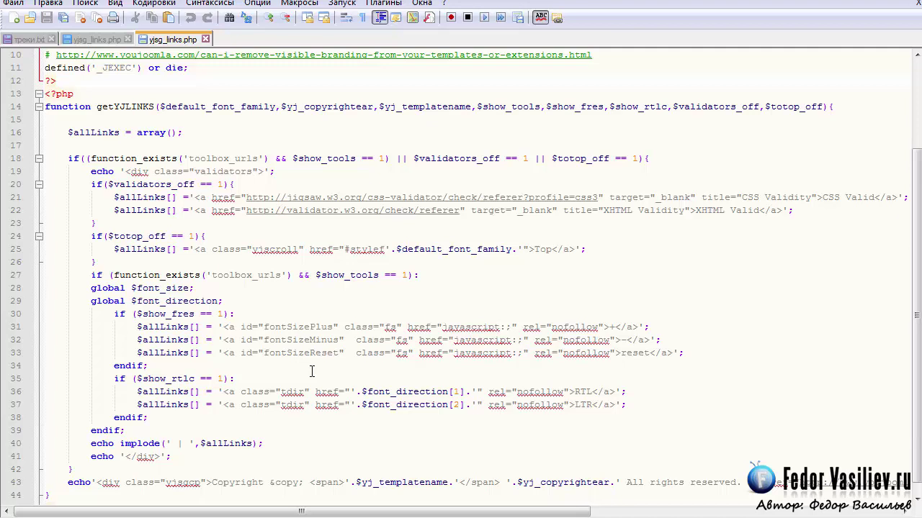
{"action": "left_click_drag", "start_coordinate": [65, 482], "coordinate": [859, 493]}
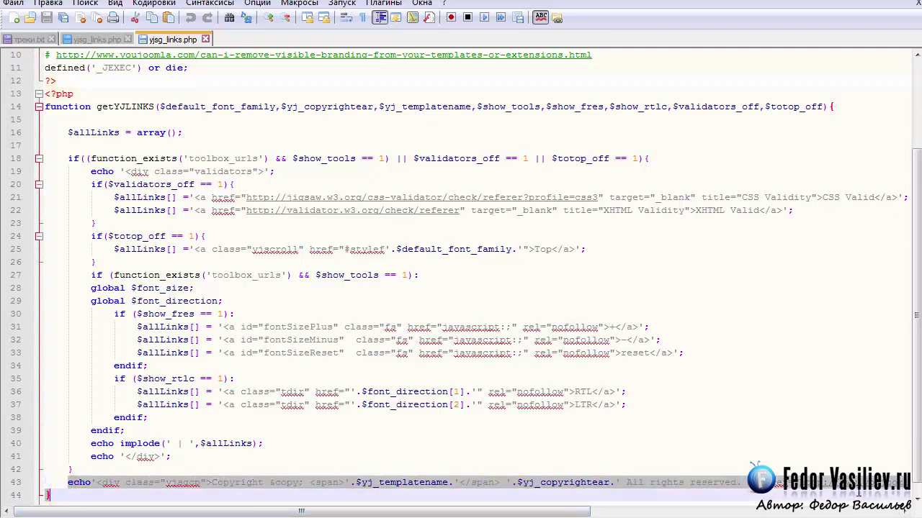
{"action": "left_click", "coordinate": [583, 469]}
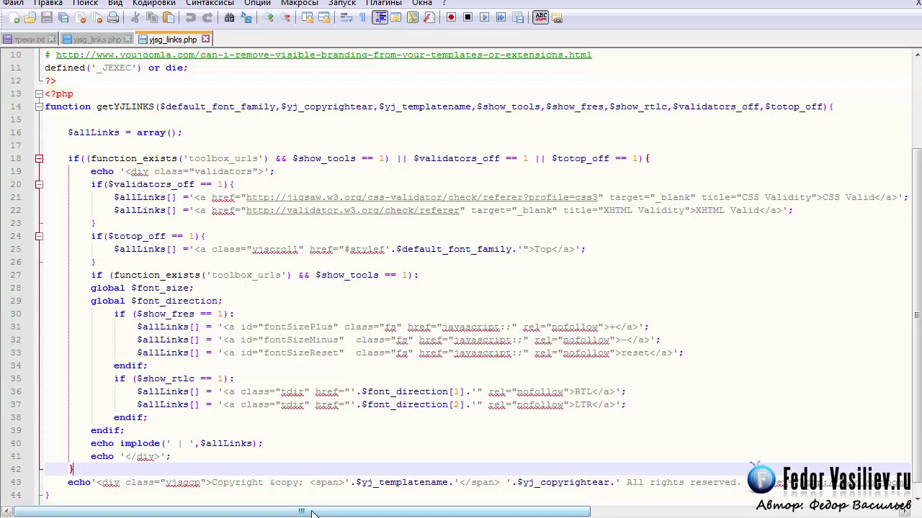
Step: Replace the word "Copyright" with "Копирайты" in the footer echo statement on line 43
{"action": "left_click_drag", "start_coordinate": [314, 514], "coordinate": [621, 514]}
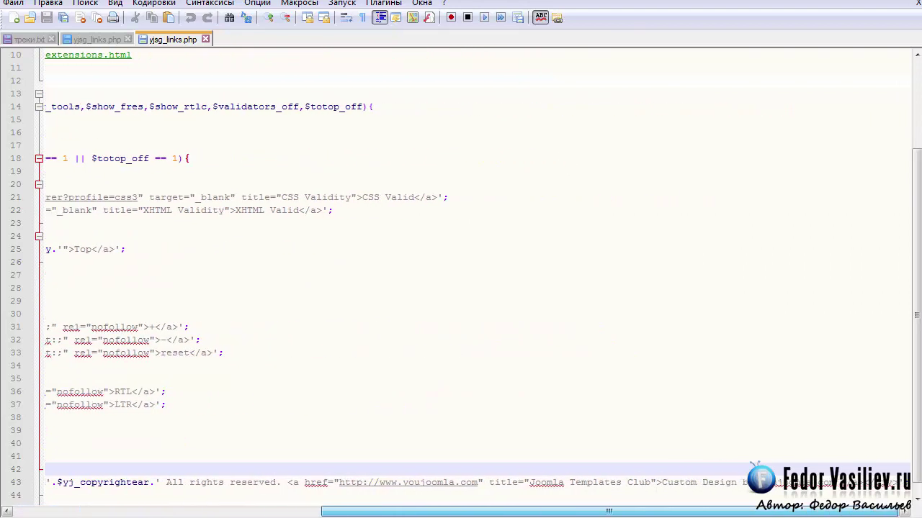
{"action": "key", "text": "End"}
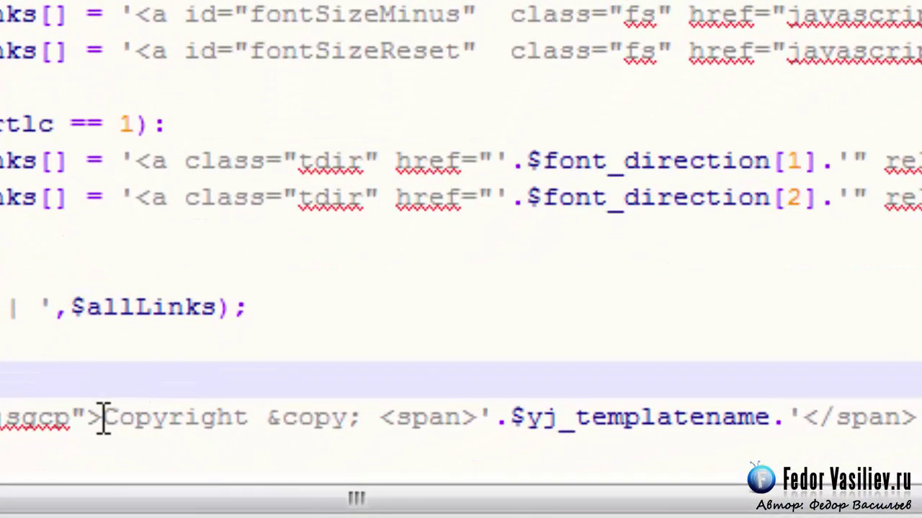
{"action": "left_click_drag", "start_coordinate": [104, 417], "coordinate": [249, 418]}
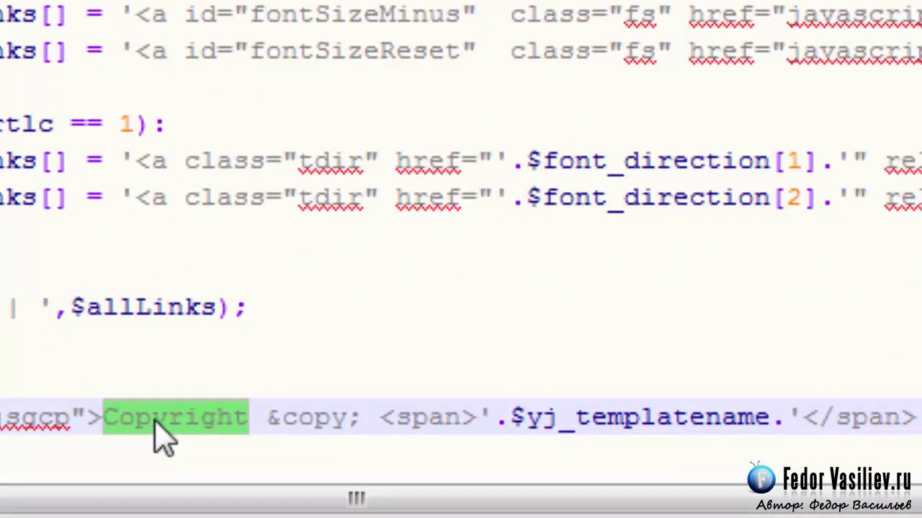
{"action": "left_click", "coordinate": [194, 418]}
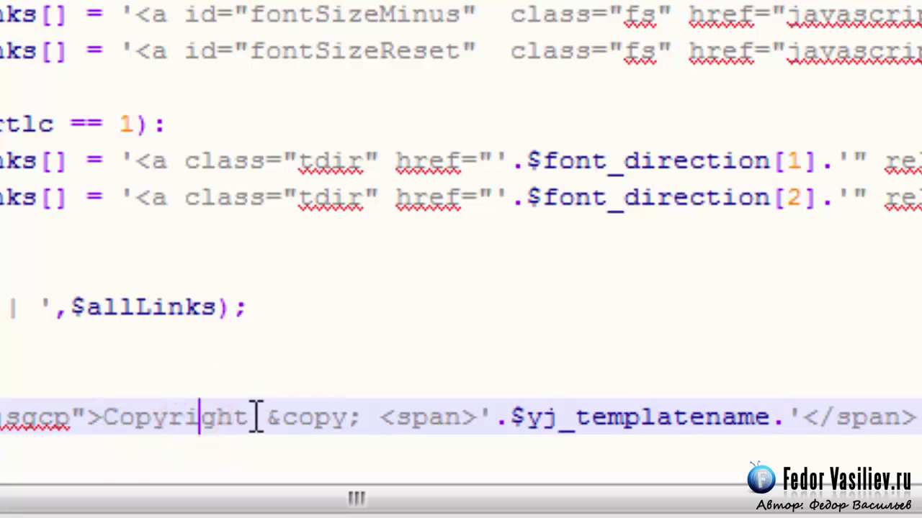
{"action": "left_click_drag", "start_coordinate": [248, 417], "coordinate": [120, 417]}
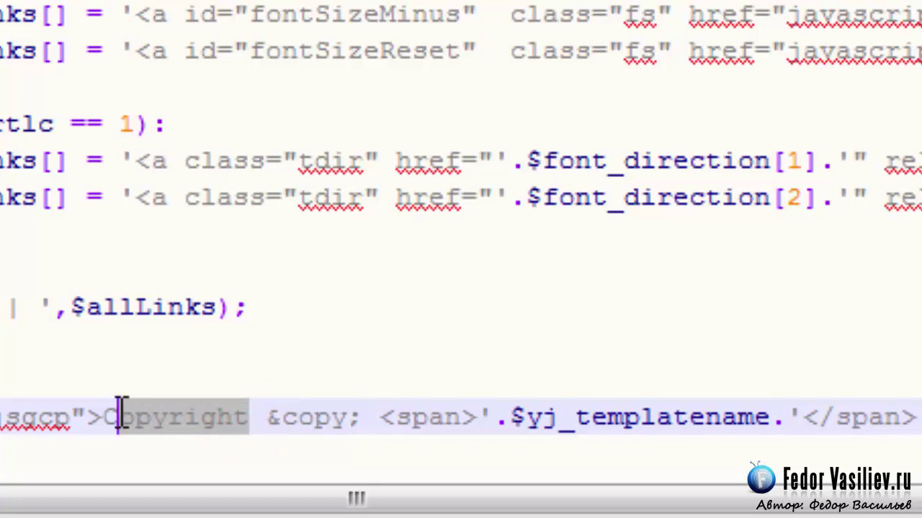
{"action": "key", "text": "BackSpace"}
{"action": "key", "text": "BackSpace"}
{"action": "key", "text": "ctrl+v"}
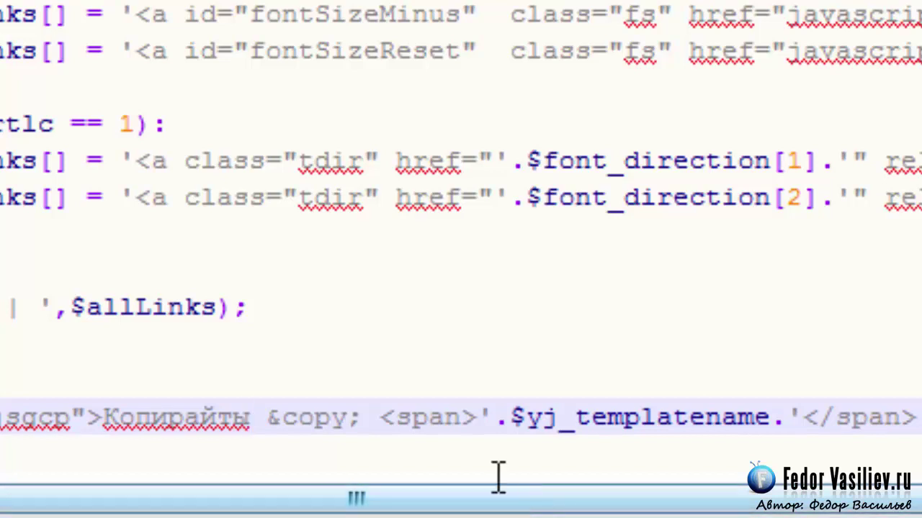
Step: Highlight the &copy; entity in line 43 and compare it with the copyright symbol in the reference site's footer in the browser
{"action": "left_click_drag", "start_coordinate": [361, 418], "coordinate": [267, 417]}
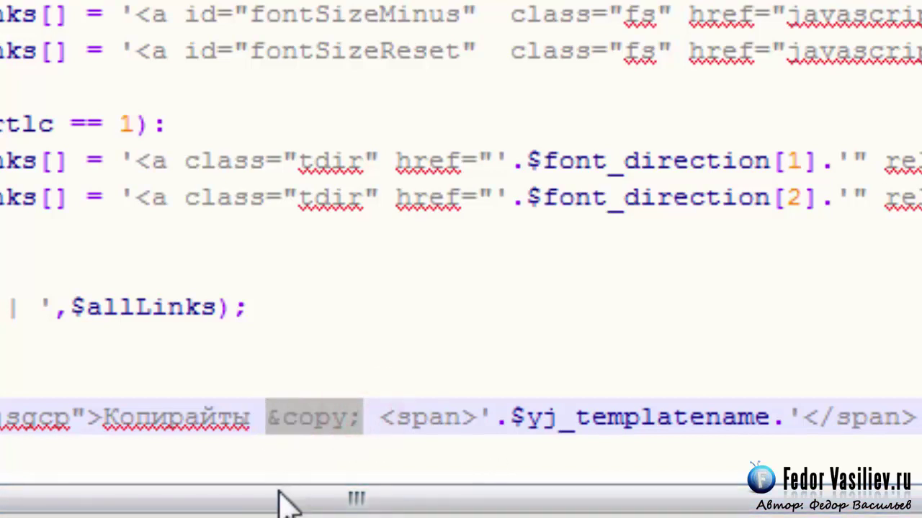
{"action": "left_click", "coordinate": [286, 441]}
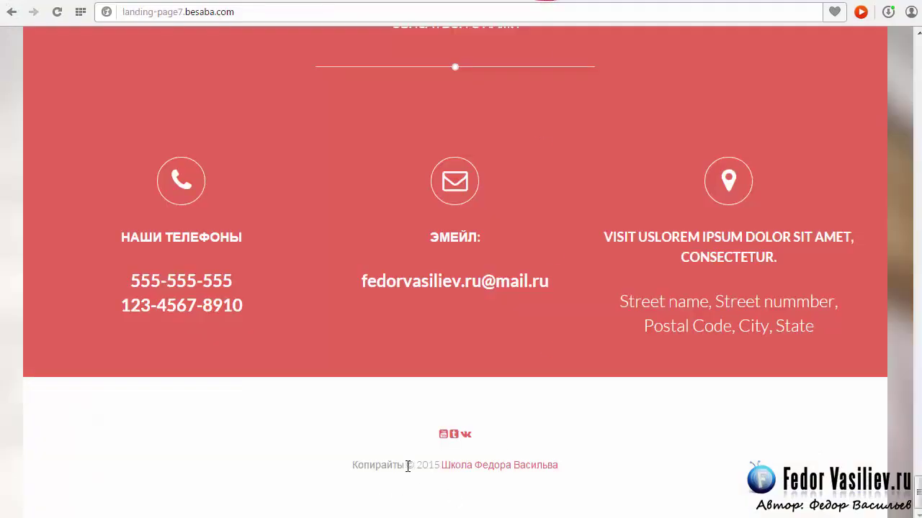
{"action": "left_click", "coordinate": [406, 465]}
{"action": "left_click", "coordinate": [413, 465]}
{"action": "left_click", "coordinate": [407, 486]}
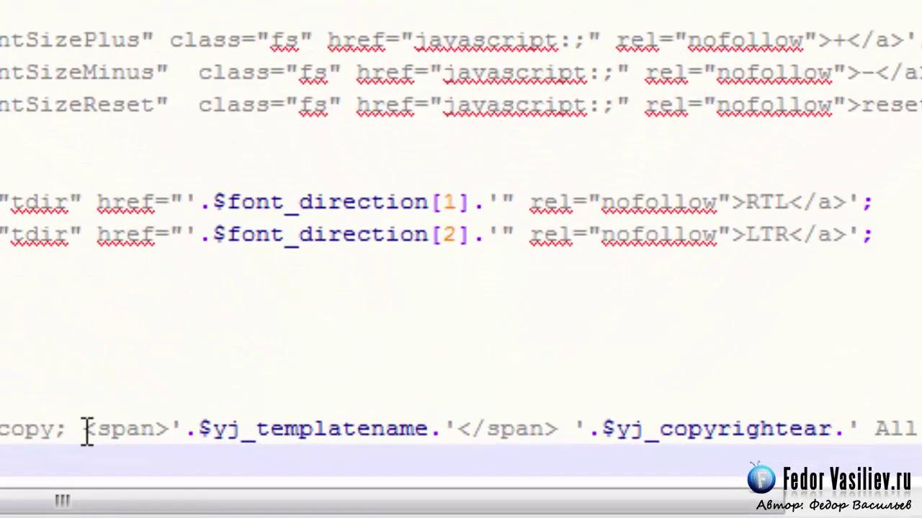
Step: Delete the span containing $yj_templatename and the text "All rights reserved." from the copyright line in Notepad++
{"action": "left_click_drag", "start_coordinate": [310, 482], "coordinate": [348, 482]}
{"action": "left_click_drag", "start_coordinate": [180, 432], "coordinate": [558, 429]}
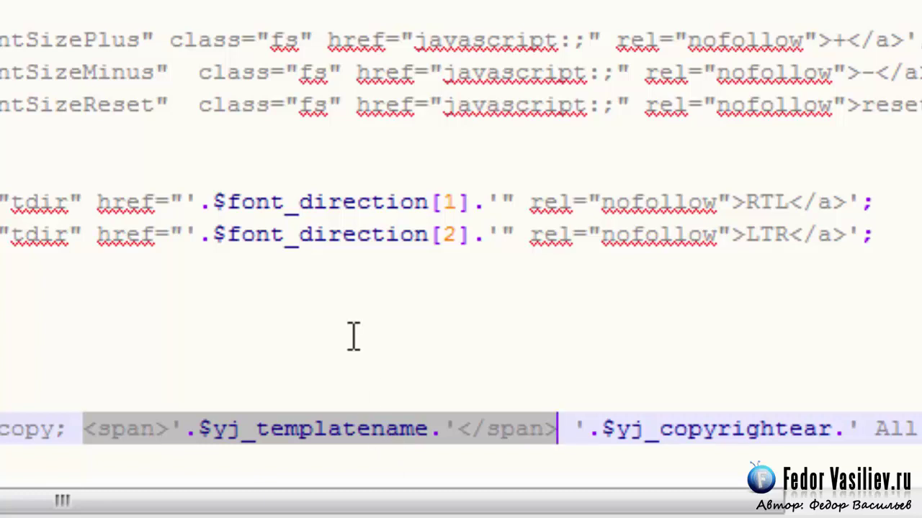
{"action": "key", "text": "Delete"}
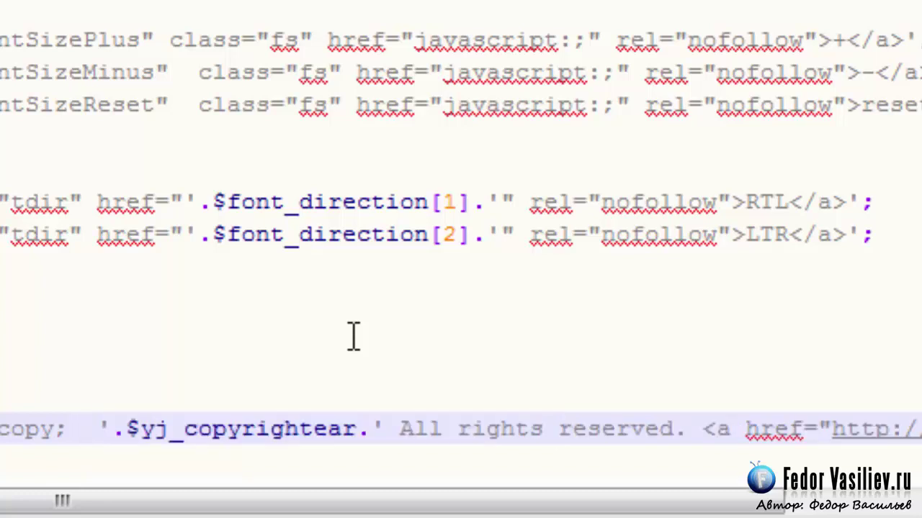
{"action": "left_click", "coordinate": [402, 428]}
{"action": "left_click_drag", "start_coordinate": [405, 428], "coordinate": [687, 430]}
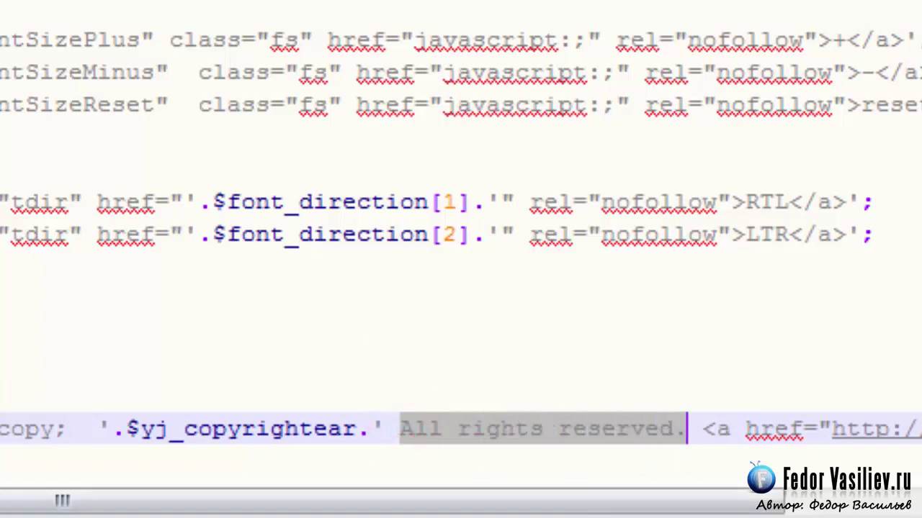
{"action": "key", "text": "Delete"}
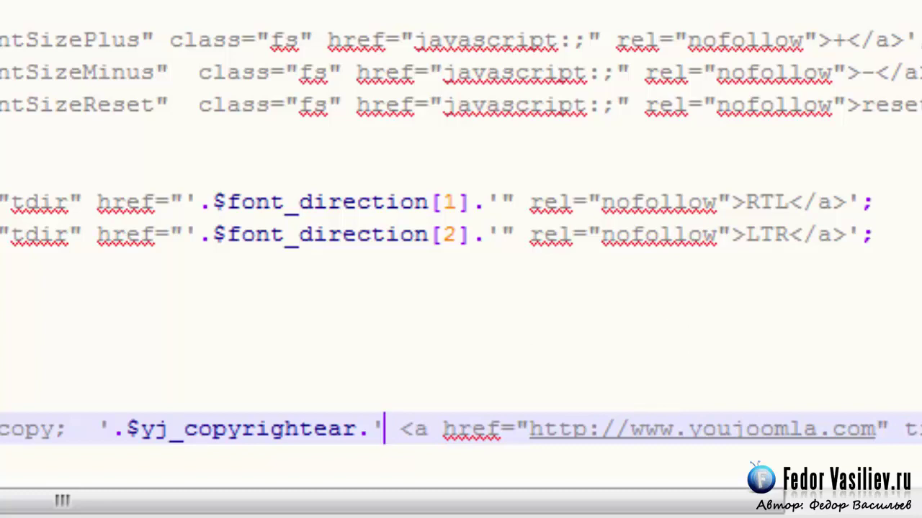
{"action": "left_click", "coordinate": [602, 499]}
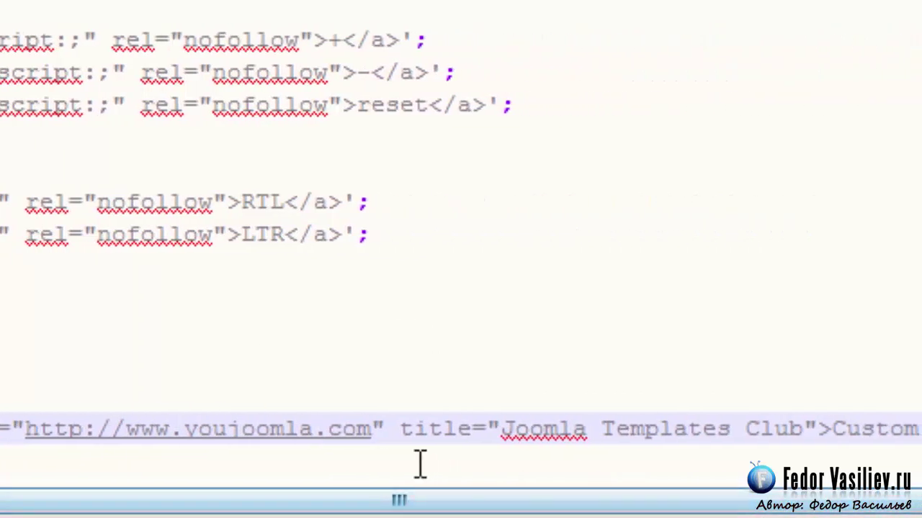
{"action": "left_click_drag", "start_coordinate": [373, 430], "coordinate": [99, 440]}
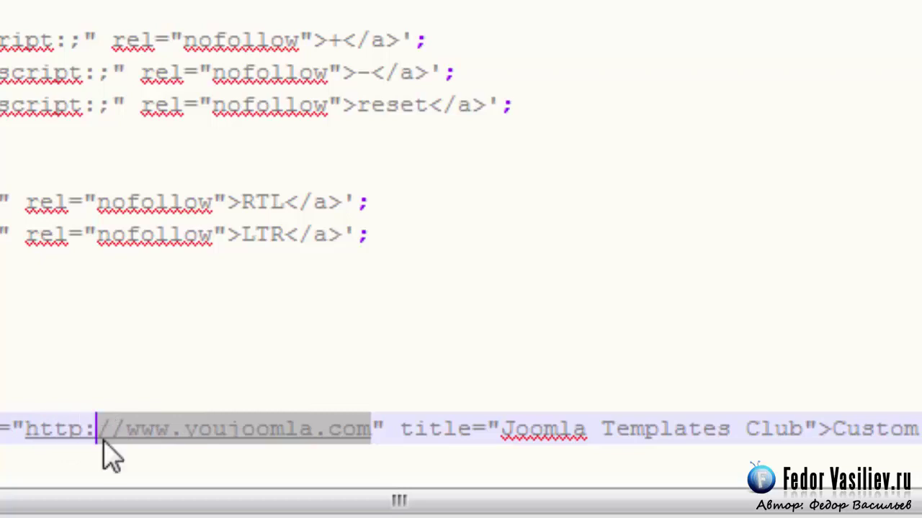
{"action": "type", "text": "http://webmaster-yandex.vv.si"}
{"action": "left_click", "coordinate": [94, 429]}
{"action": "key", "text": "BackSpace"}
{"action": "key", "text": "BackSpace"}
{"action": "key", "text": "BackSpace"}
{"action": "key", "text": "BackSpace"}
{"action": "key", "text": "BackSpace"}
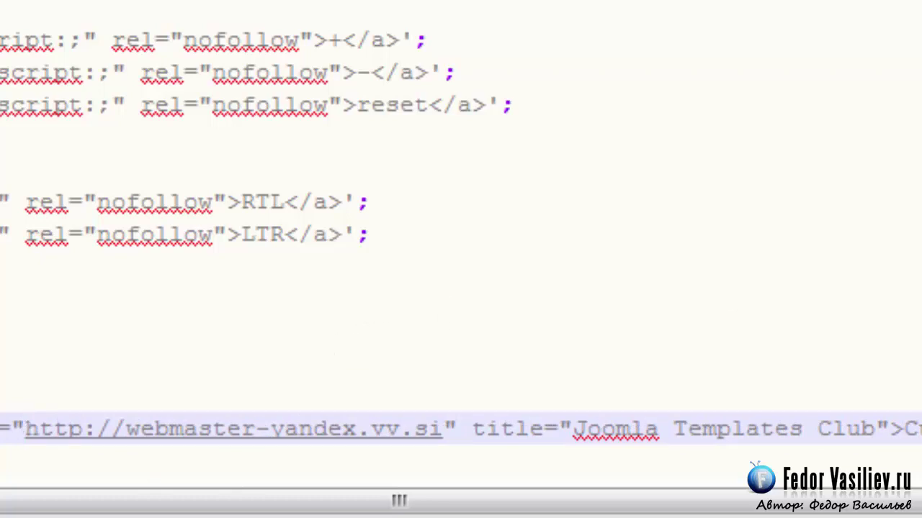
Step: Replace the footer link's title "Joomla Templates Club" with the name of the site owner's school, correcting the spelling of the surname
{"action": "left_click", "coordinate": [603, 508]}
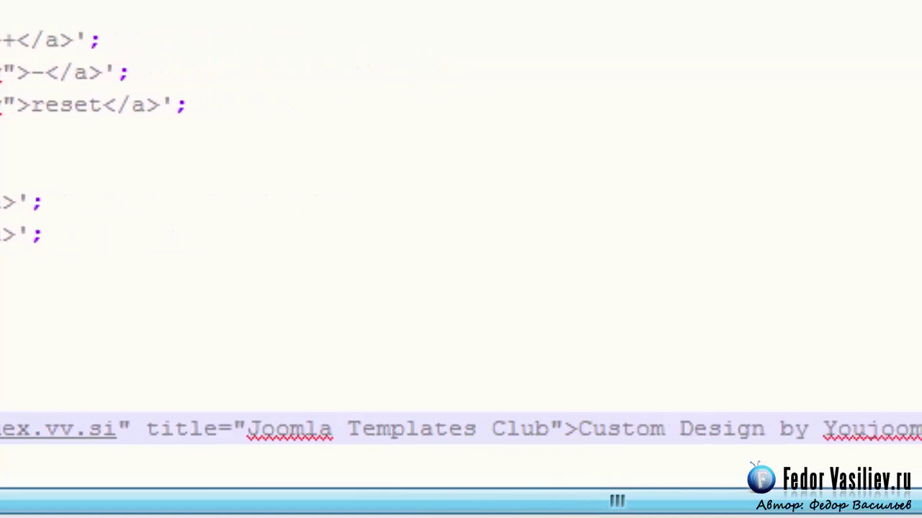
{"action": "left_click_drag", "start_coordinate": [247, 432], "coordinate": [551, 432]}
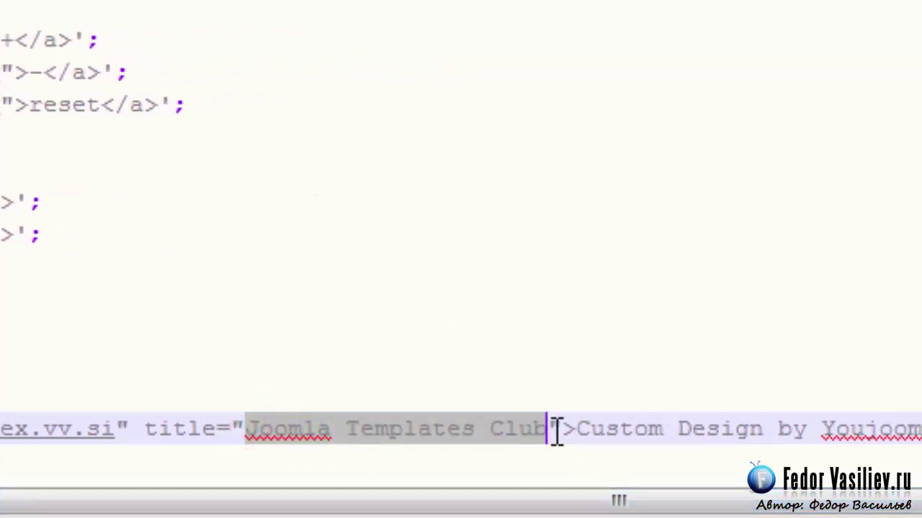
{"action": "key", "text": "Delete"}
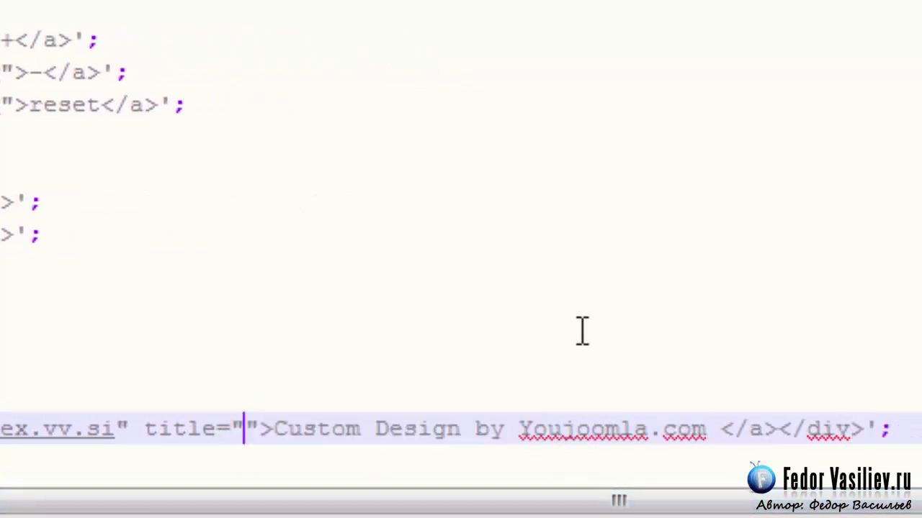
{"action": "type", "text": "Школа федора Васильва"}
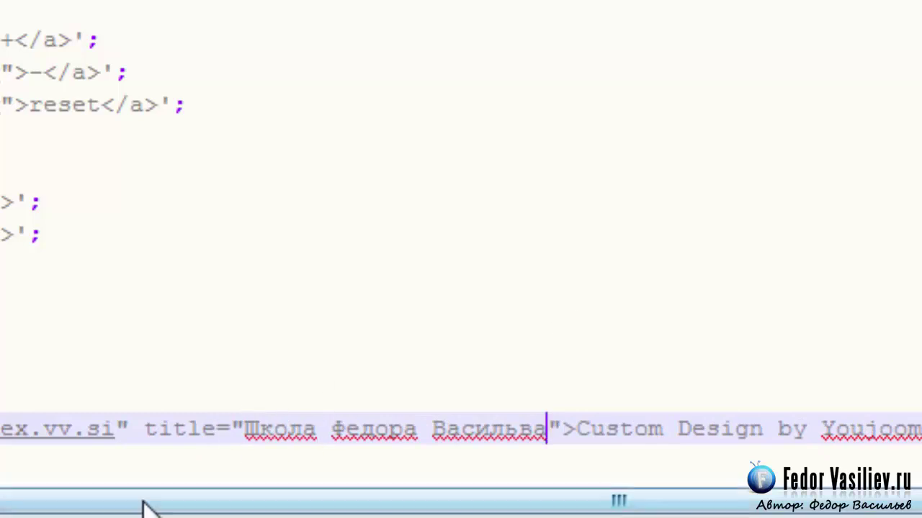
{"action": "key", "text": "Left"}
{"action": "key", "text": "Left"}
{"action": "type", "text": "е"}
{"action": "key", "text": "Right"}
{"action": "key", "text": "Right"}
Step: Replace the link text "Custom Design by Youjoomla.com" with the same school name used in the link's title
{"action": "key", "text": "ctrl+shift+Left"}
{"action": "key", "text": "ctrl+shift+Left"}
{"action": "key", "text": "ctrl+shift+Left"}
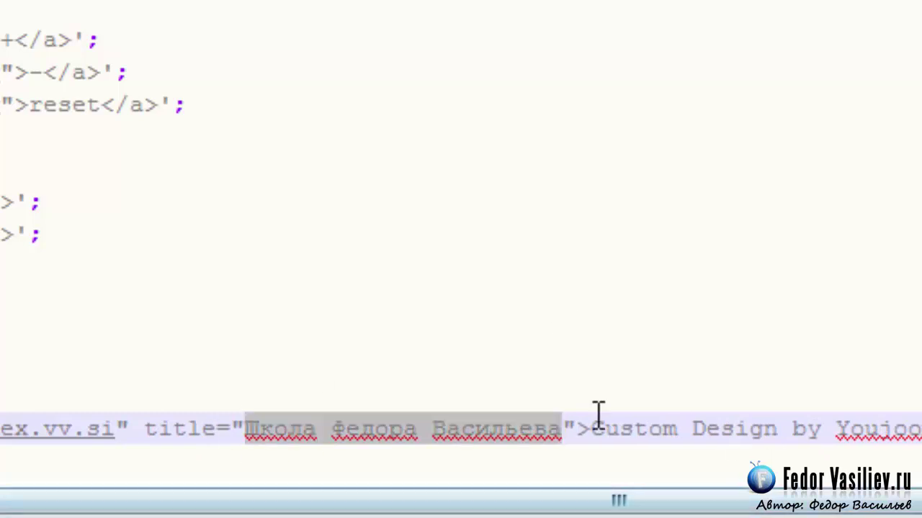
{"action": "left_click_drag", "start_coordinate": [589, 430], "coordinate": [833, 429]}
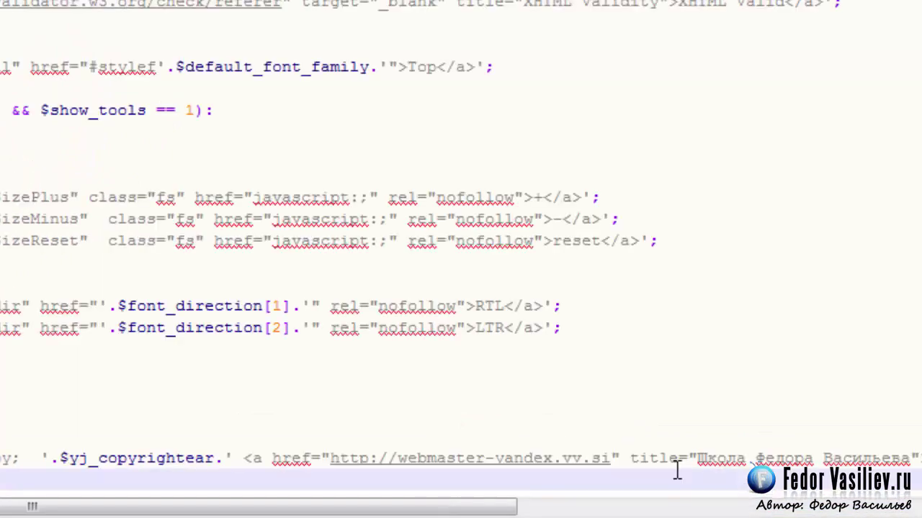
{"action": "left_click_drag", "start_coordinate": [677, 470], "coordinate": [918, 461]}
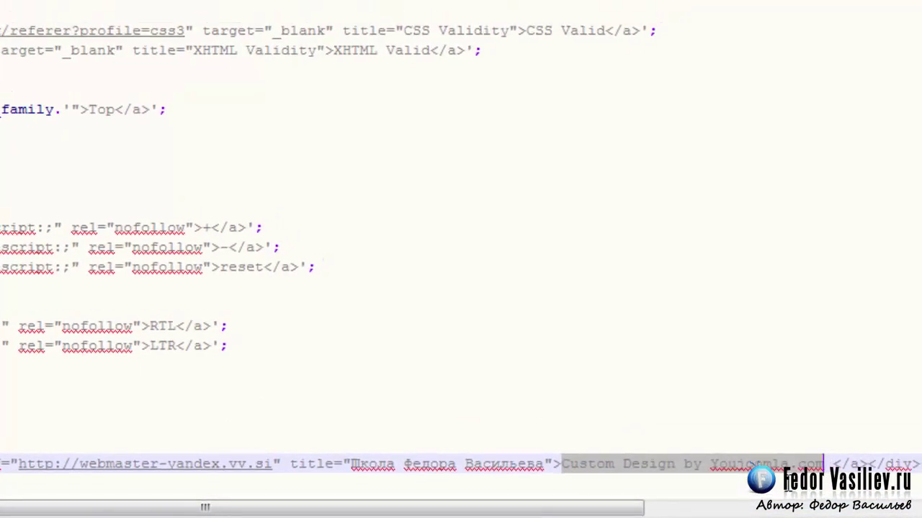
{"action": "key", "text": "Delete"}
{"action": "type", "text": "Школа Федора Васильева"}
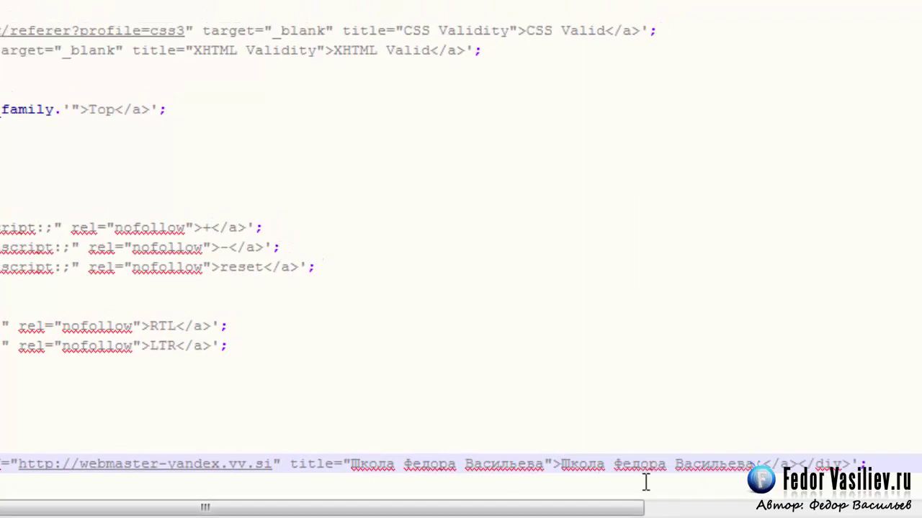
Step: Check that yjsg_links.php is encoded as UTF-8 without BOM and save the file
{"action": "left_click_drag", "start_coordinate": [533, 511], "coordinate": [374, 509]}
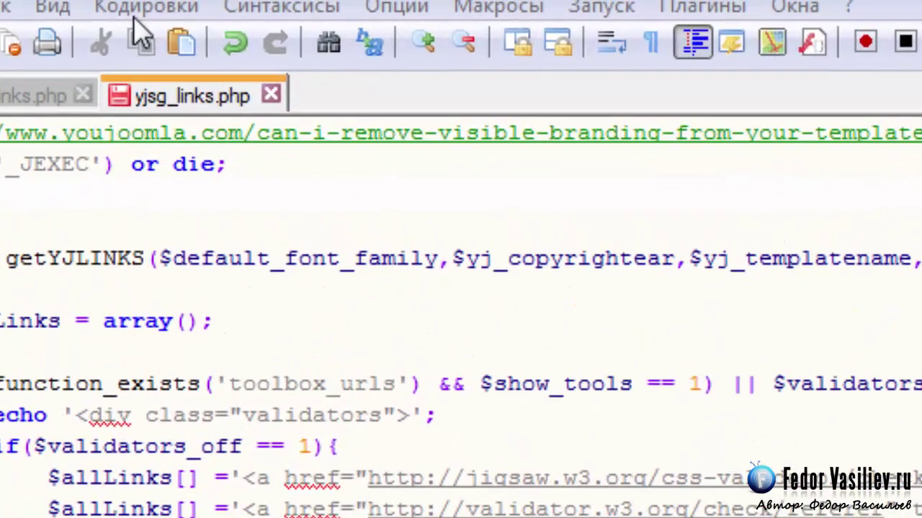
{"action": "left_click", "coordinate": [137, 8]}
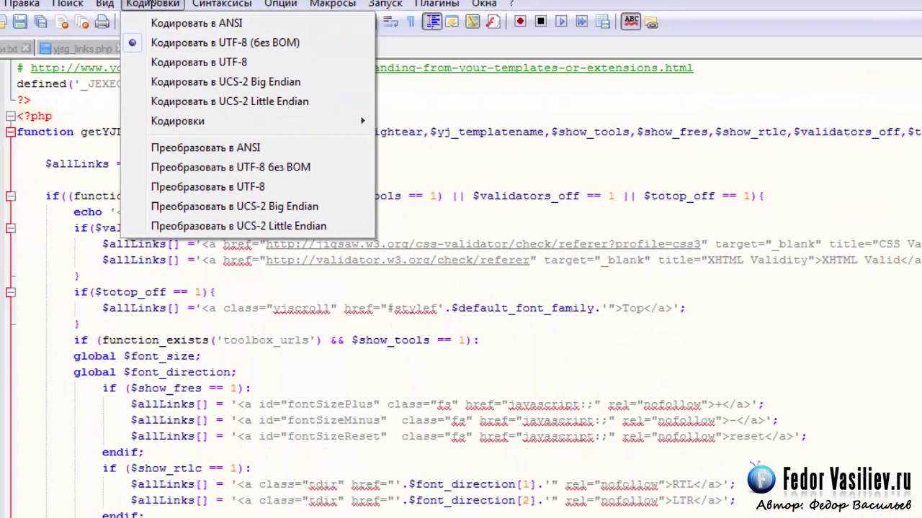
{"action": "left_click", "coordinate": [122, 7]}
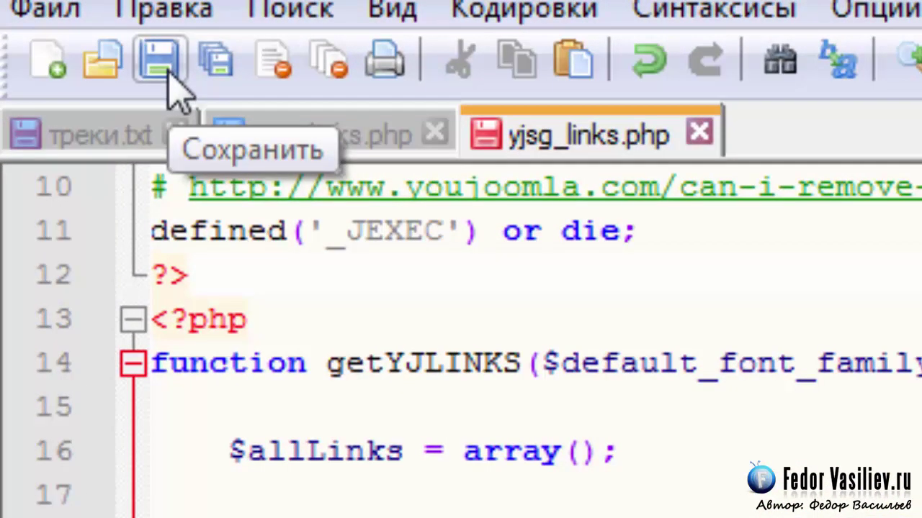
{"action": "left_click", "coordinate": [155, 66]}
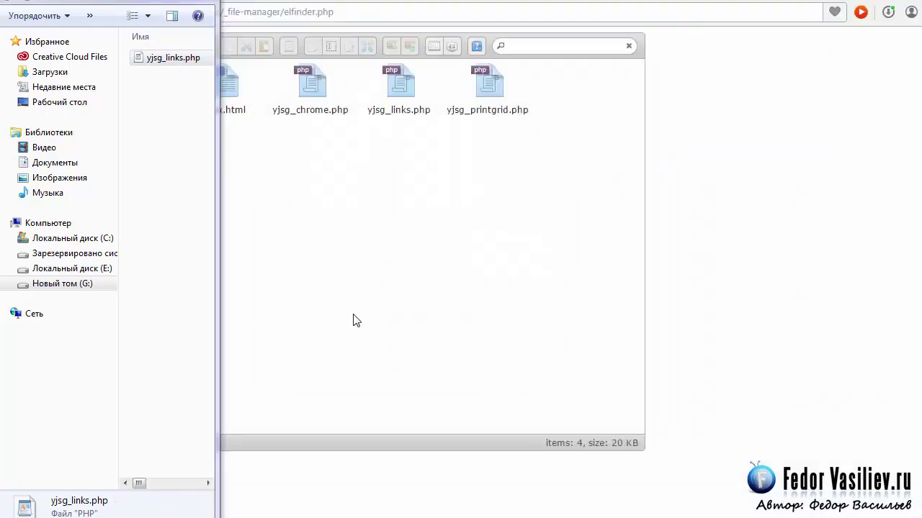
Step: Upload the edited yjsg_links.php into the functions folder in the hosting file manager and reload the site to check its footer
{"action": "left_click_drag", "start_coordinate": [149, 62], "coordinate": [389, 244]}
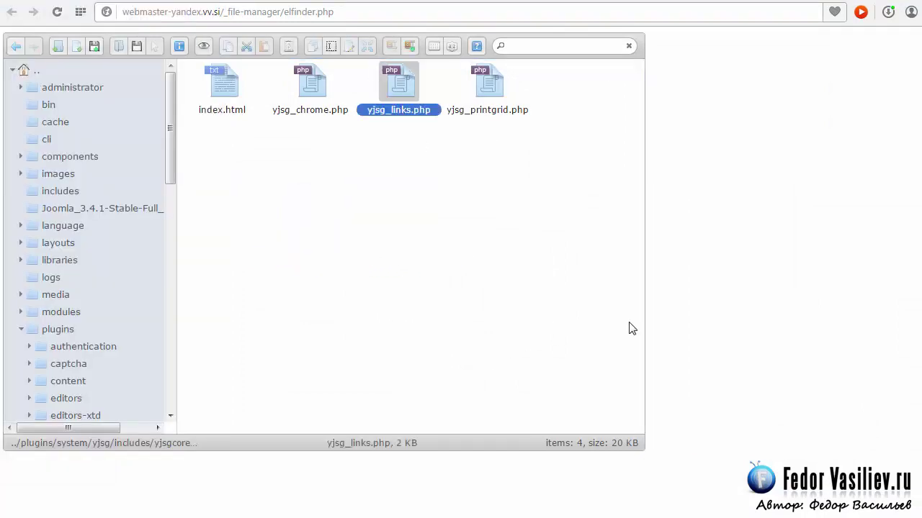
{"action": "key", "text": "ctrl+Tab"}
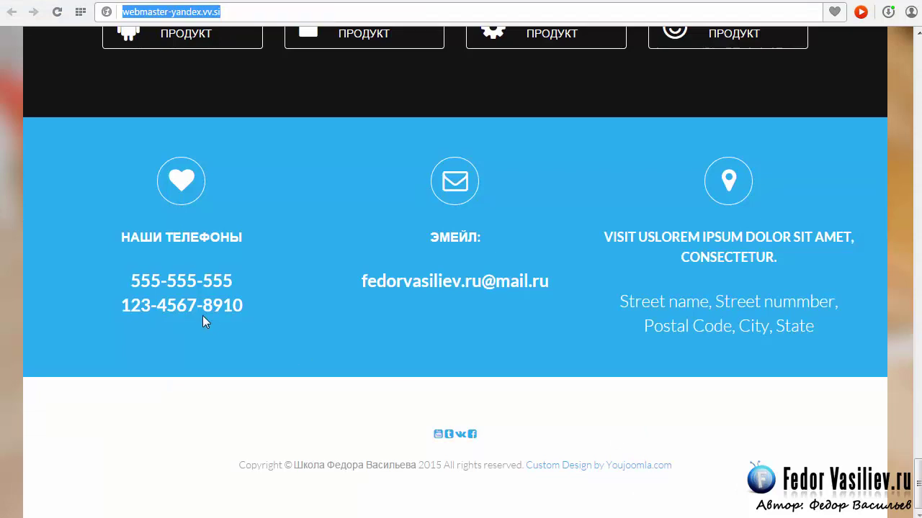
{"action": "left_click", "coordinate": [56, 13]}
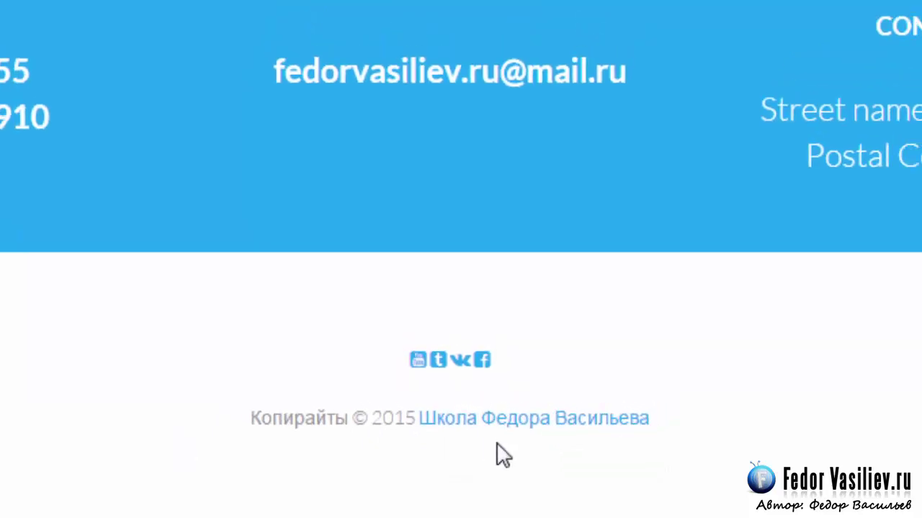
{"action": "left_click", "coordinate": [500, 405]}
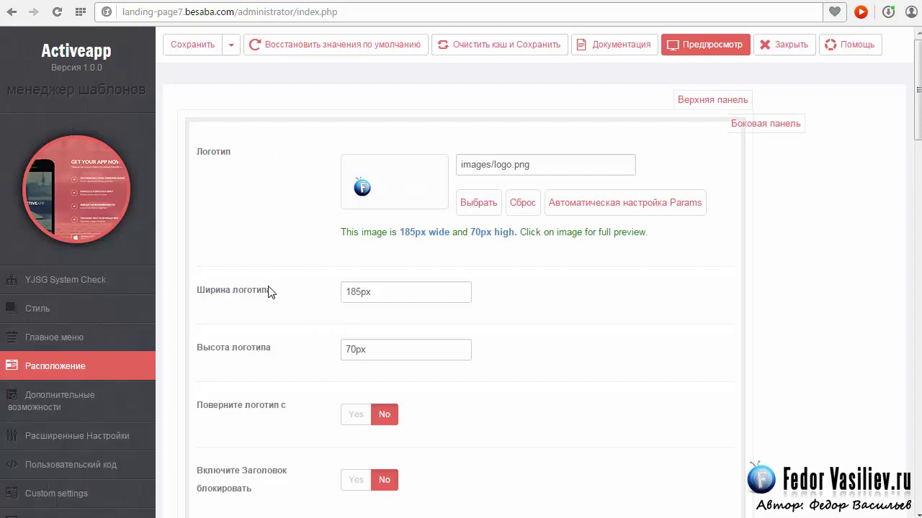
Step: Review the logo width and height in the reference site's template layout, and open the logo block's settings on webmaster-yandex.vv.si
{"action": "mouse_move", "coordinate": [364, 294]}
{"action": "double_click", "coordinate": [388, 292]}
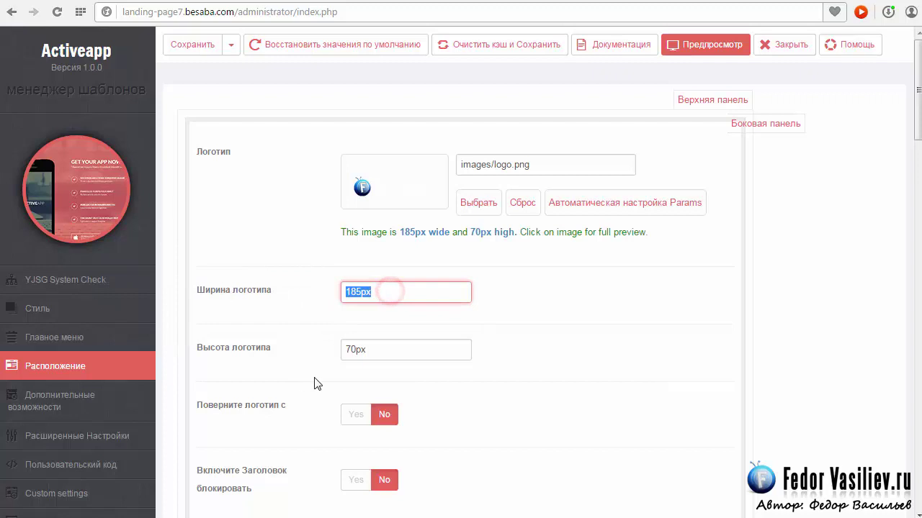
{"action": "double_click", "coordinate": [376, 351]}
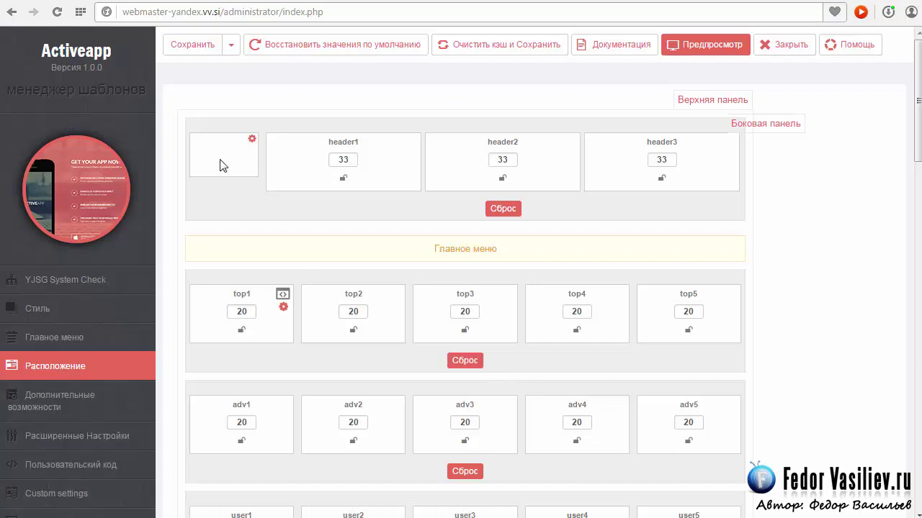
{"action": "left_click", "coordinate": [254, 144]}
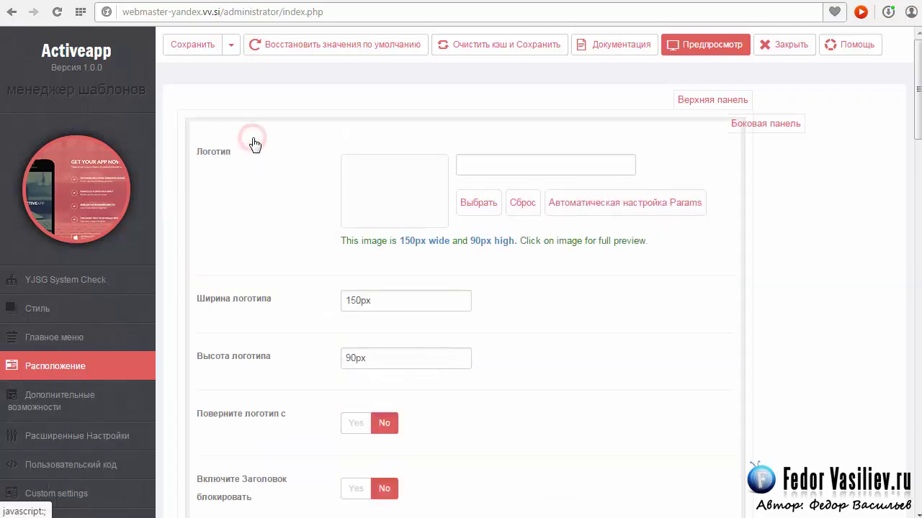
Step: Upload logo.png from the картинки folder through the logo image selection dialog and close the dialog
{"action": "left_click", "coordinate": [480, 205]}
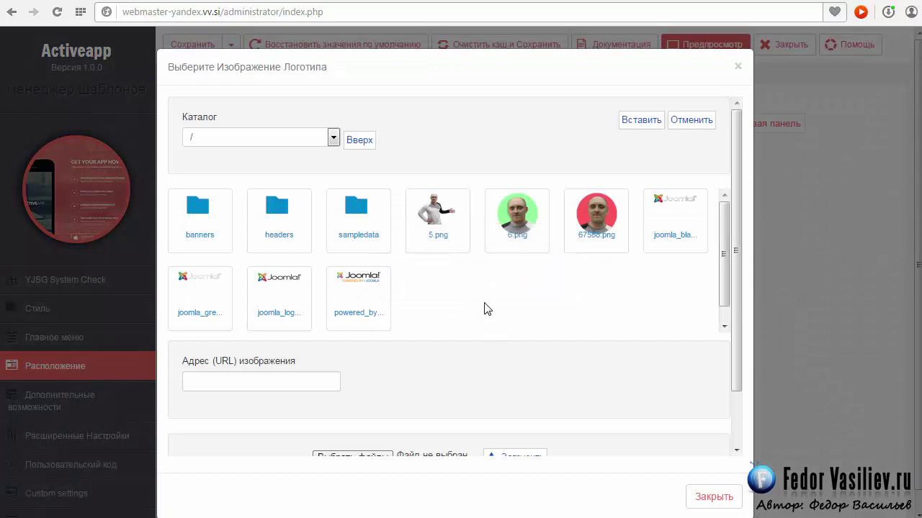
{"action": "scroll", "coordinate": [487, 309], "scroll_direction": "down", "scroll_amount": 2}
{"action": "left_click", "coordinate": [362, 393]}
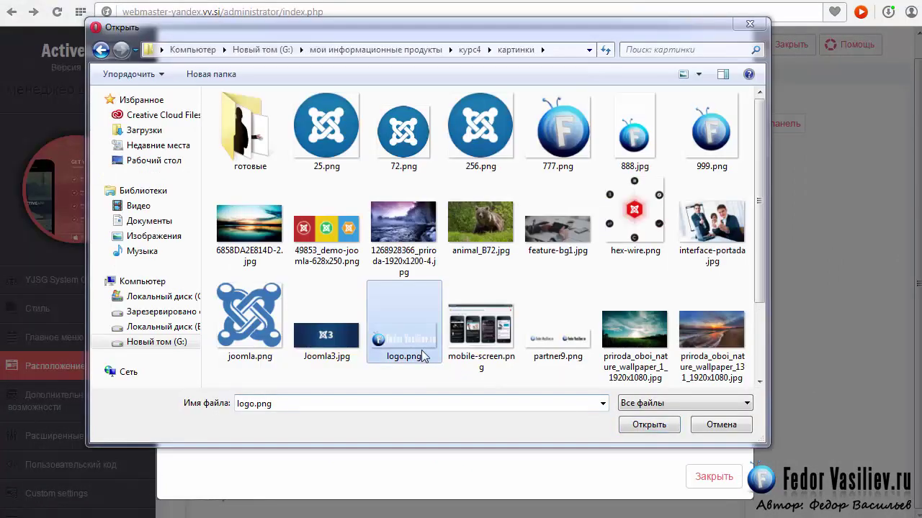
{"action": "left_click", "coordinate": [648, 425]}
{"action": "left_click", "coordinate": [523, 373]}
{"action": "scroll", "coordinate": [648, 422], "scroll_direction": "down", "scroll_amount": 5}
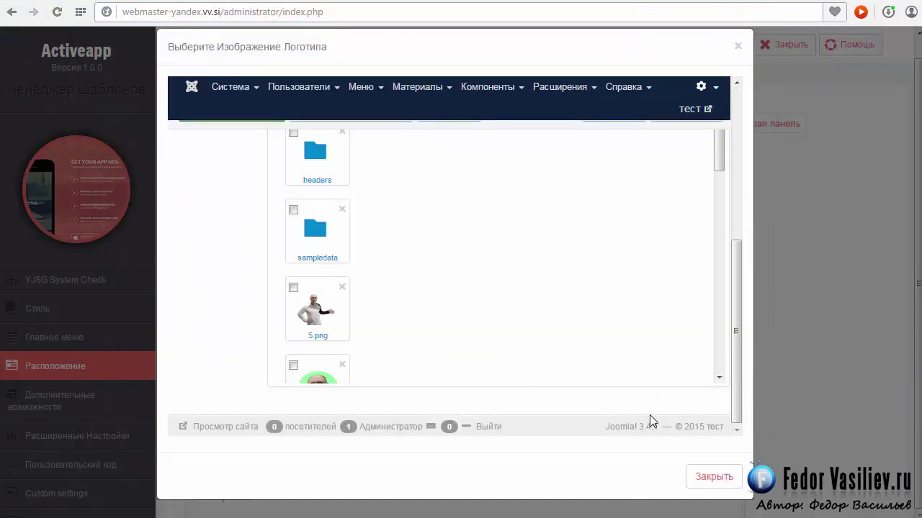
{"action": "scroll", "coordinate": [735, 352], "scroll_direction": "up", "scroll_amount": 5}
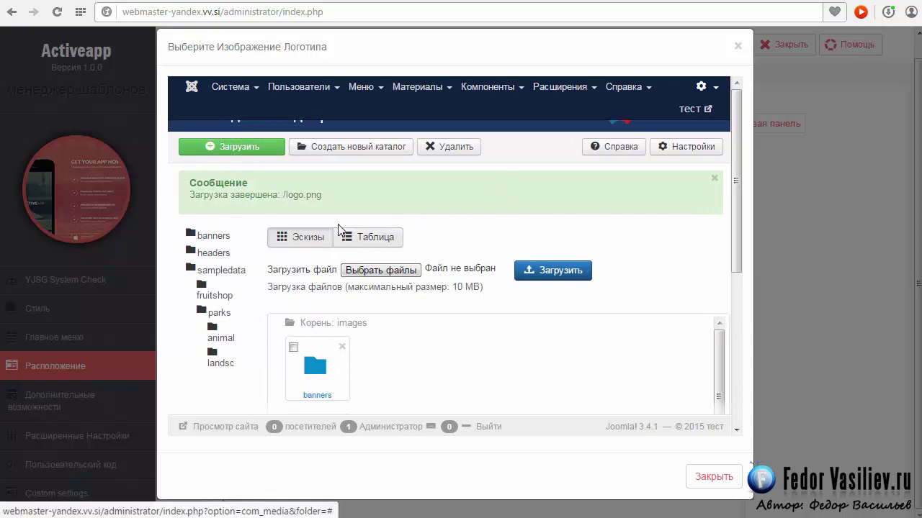
{"action": "left_click", "coordinate": [739, 49]}
Step: Insert images/logo.png as the template's logo image
{"action": "left_click", "coordinate": [487, 209]}
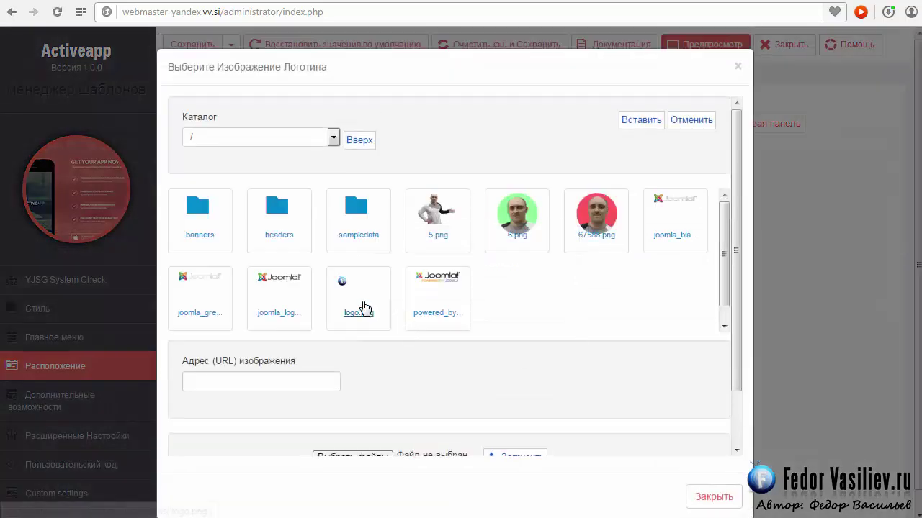
{"action": "left_click", "coordinate": [352, 282]}
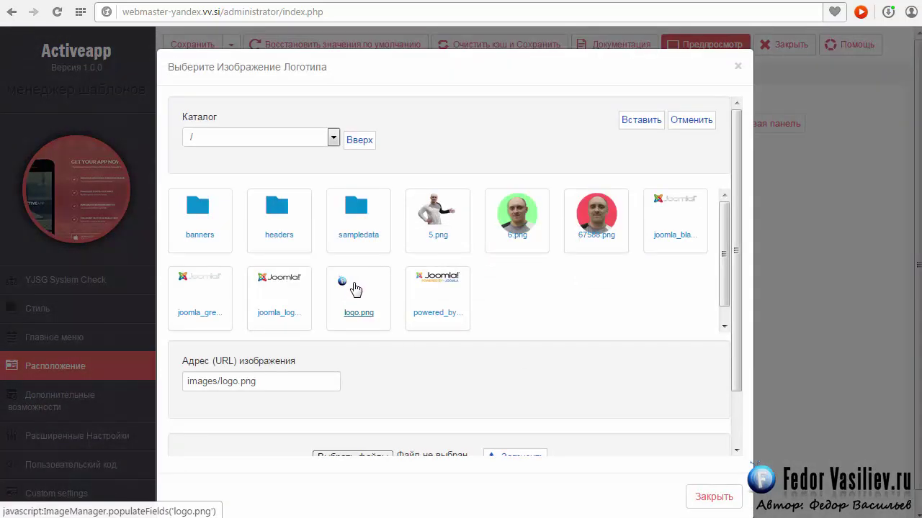
{"action": "left_click", "coordinate": [636, 119]}
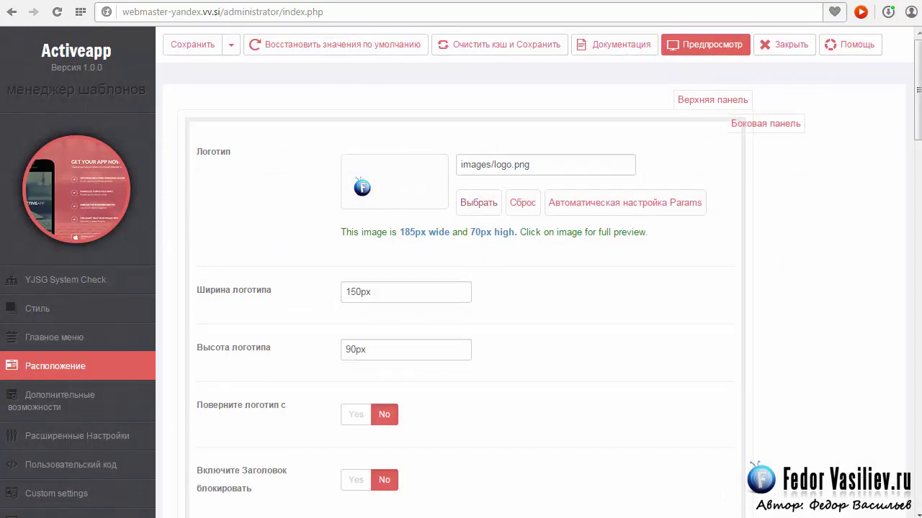
Step: Set the logo width to 185px and the logo height to 70px
{"action": "mouse_move", "coordinate": [386, 281]}
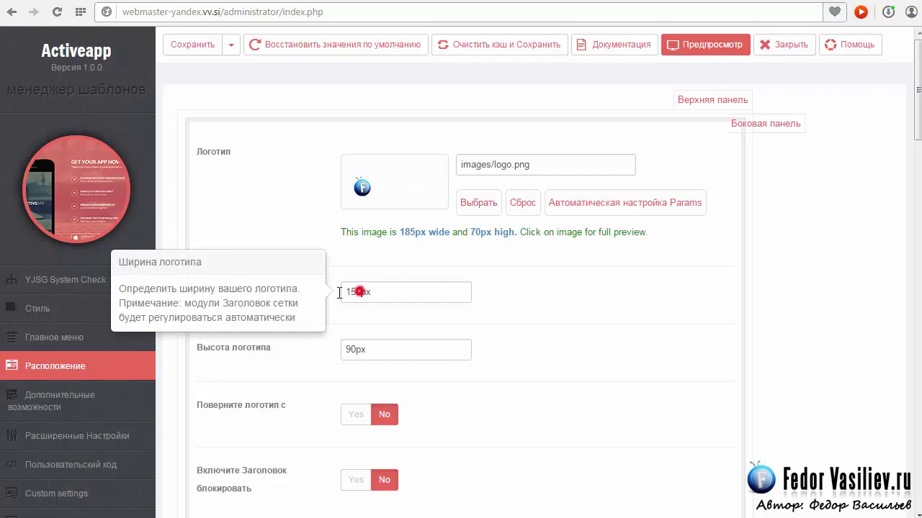
{"action": "double_click", "coordinate": [359, 292]}
{"action": "type", "text": "185"}
{"action": "double_click", "coordinate": [358, 349]}
{"action": "type", "text": "7"}
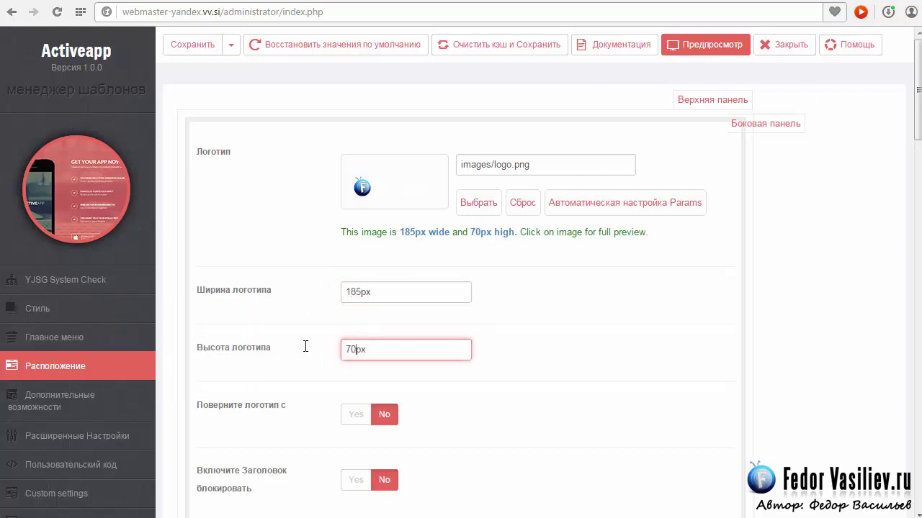
{"action": "type", "text": "0"}
Step: Review the remaining logo options, save the template settings and reload webmaster-yandex.vv.si to check the logo
{"action": "scroll", "coordinate": [549, 329], "scroll_direction": "down", "scroll_amount": 1}
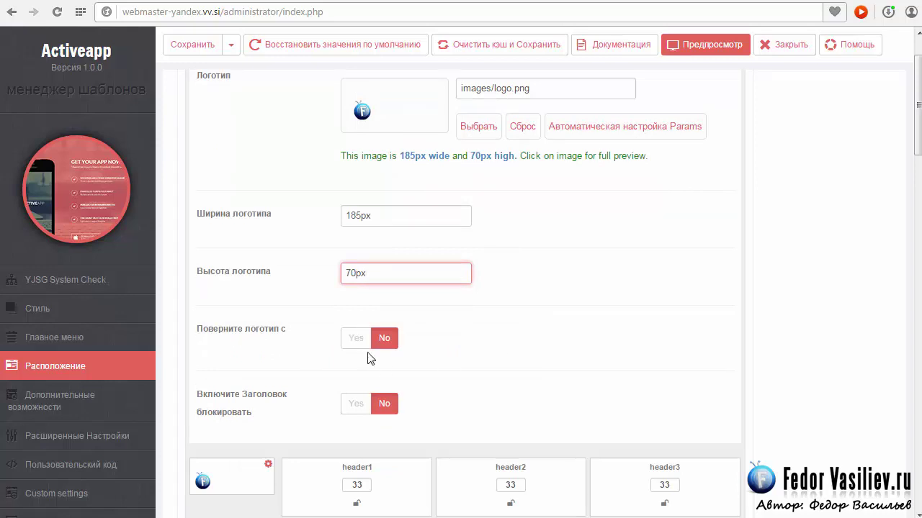
{"action": "mouse_move", "coordinate": [383, 338]}
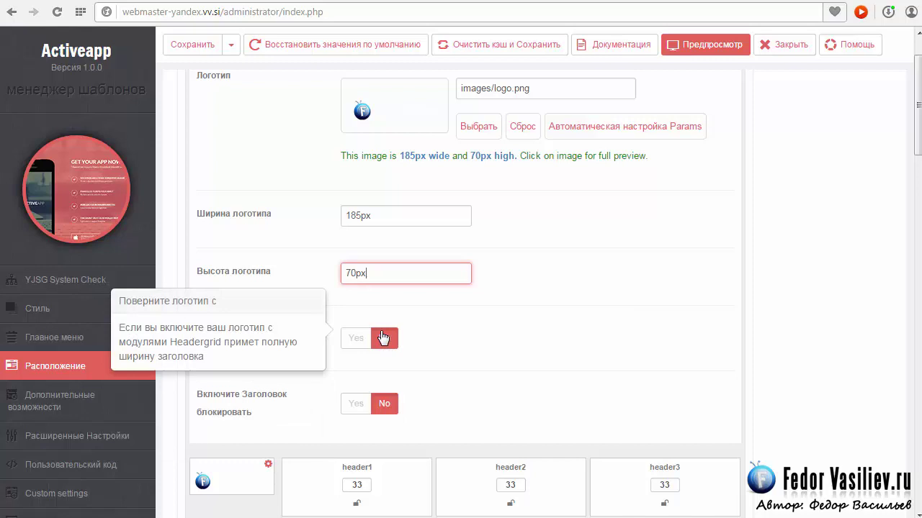
{"action": "scroll", "coordinate": [553, 333], "scroll_direction": "up", "scroll_amount": 1}
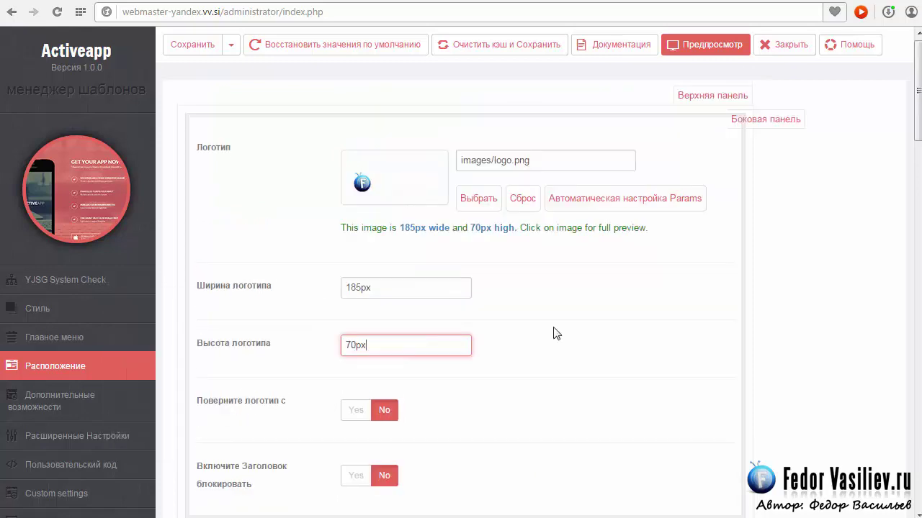
{"action": "left_click", "coordinate": [193, 45]}
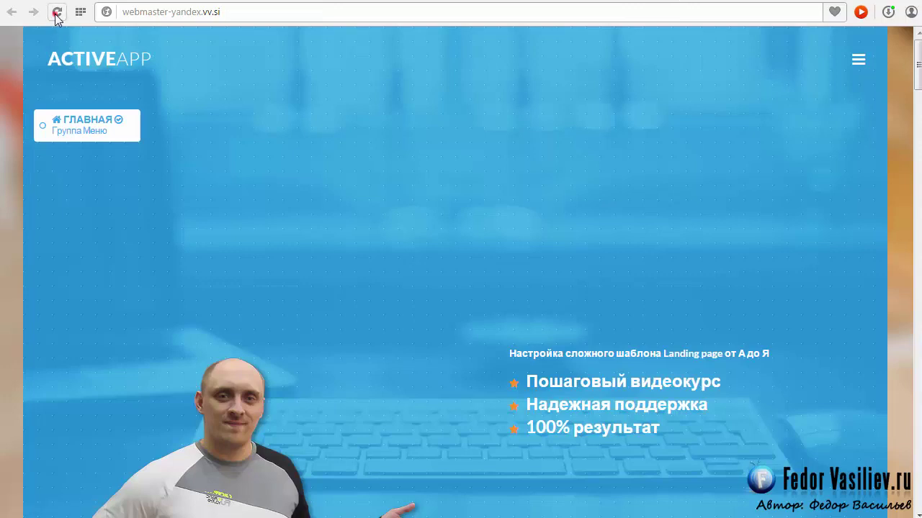
{"action": "left_click", "coordinate": [57, 12]}
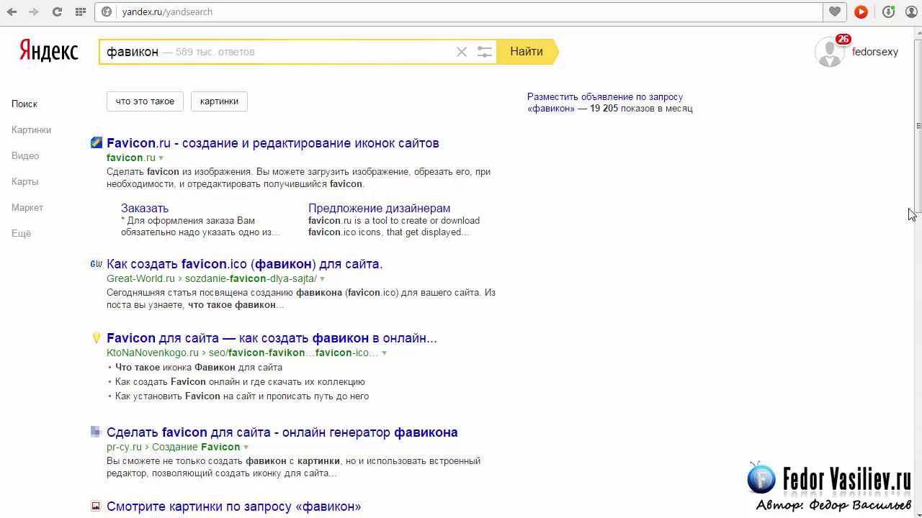
Step: Look through the Yandex results for "фавикон" and open the online favicon generator on pr-cy.ru
{"action": "left_click_drag", "start_coordinate": [917, 202], "coordinate": [905, 170]}
{"action": "mouse_move", "coordinate": [917, 170]}
{"action": "left_mouse_down"}
{"action": "mouse_move", "coordinate": [916, 193]}
{"action": "mouse_move", "coordinate": [908, 158]}
{"action": "left_mouse_up"}
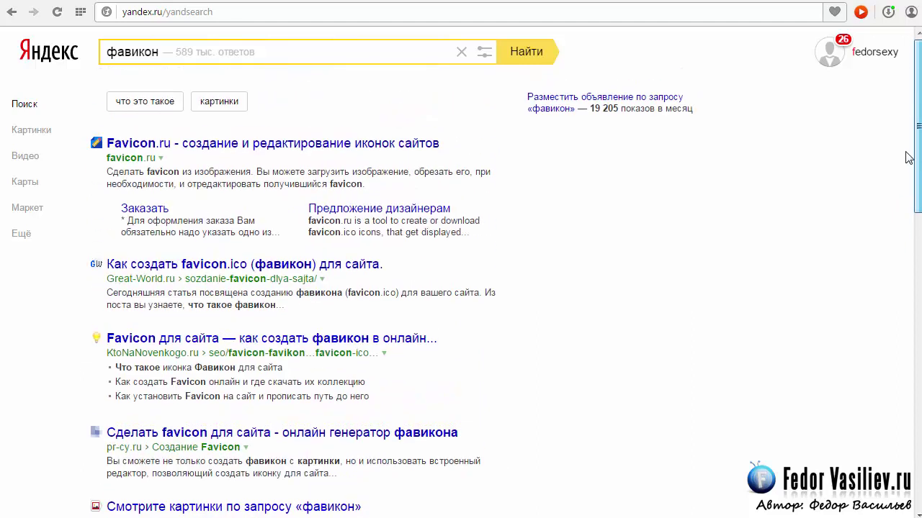
{"action": "left_click_drag", "start_coordinate": [917, 189], "coordinate": [911, 254]}
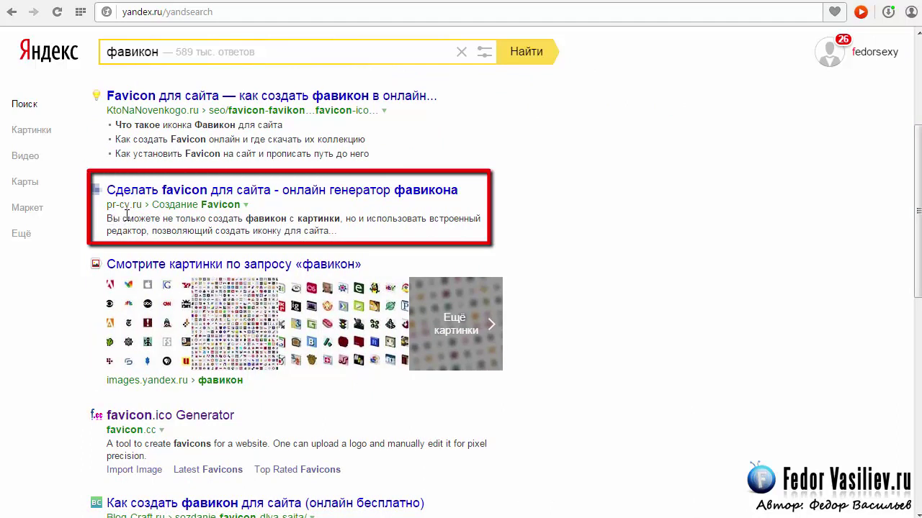
{"action": "left_click", "coordinate": [143, 191]}
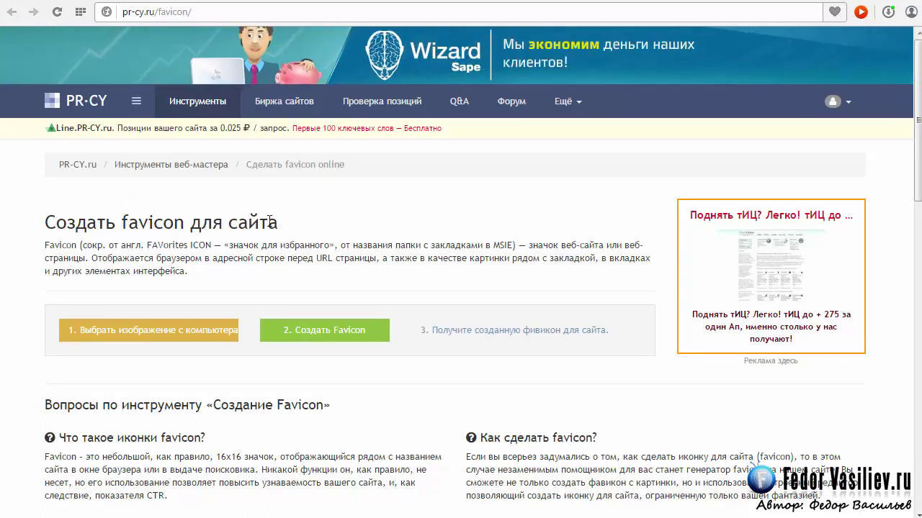
Step: Look at the favicon generator's image selection without choosing a file, and read its notes on creating and installing a favicon
{"action": "left_click", "coordinate": [148, 337]}
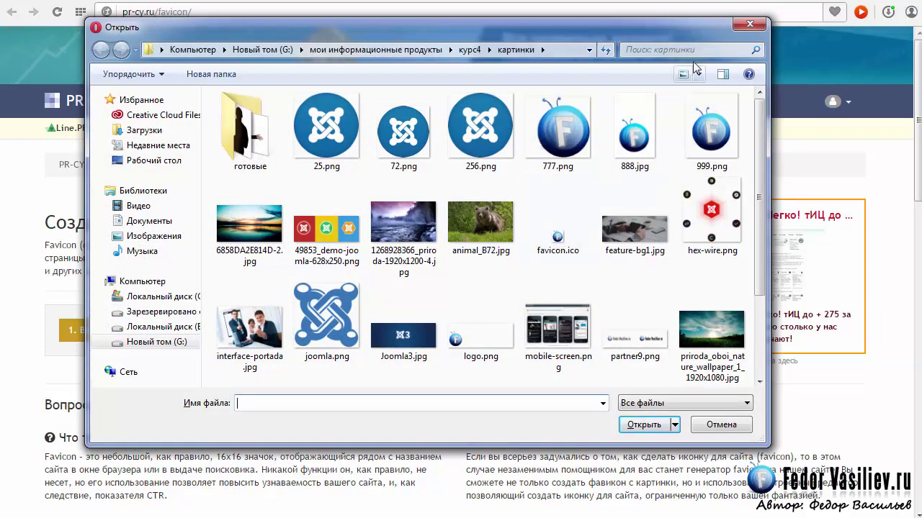
{"action": "left_click", "coordinate": [750, 24]}
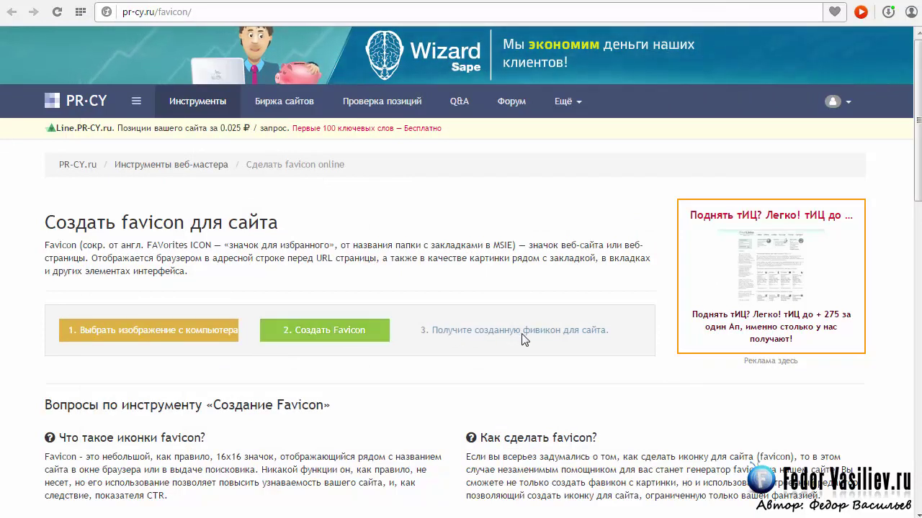
{"action": "scroll", "coordinate": [522, 276], "scroll_direction": "down", "scroll_amount": 2}
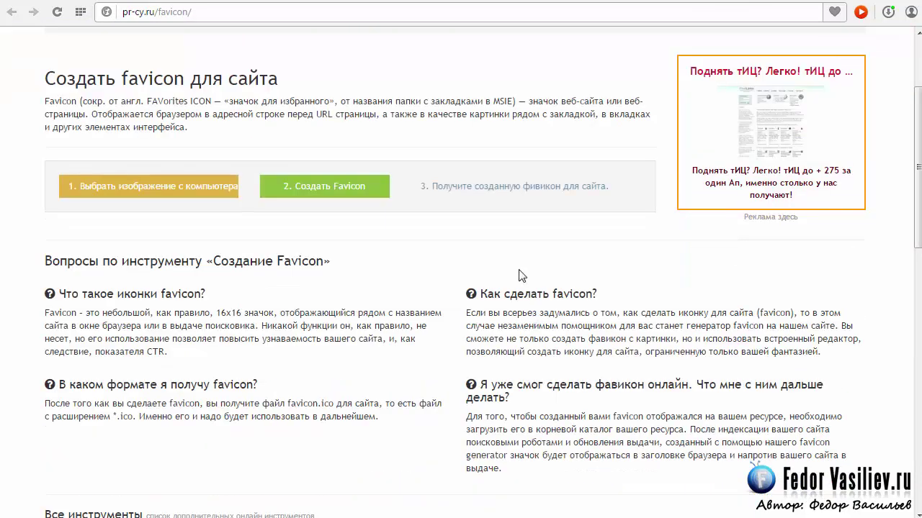
{"action": "scroll", "coordinate": [522, 275], "scroll_direction": "down", "scroll_amount": 3}
{"action": "scroll", "coordinate": [522, 277], "scroll_direction": "up", "scroll_amount": 5}
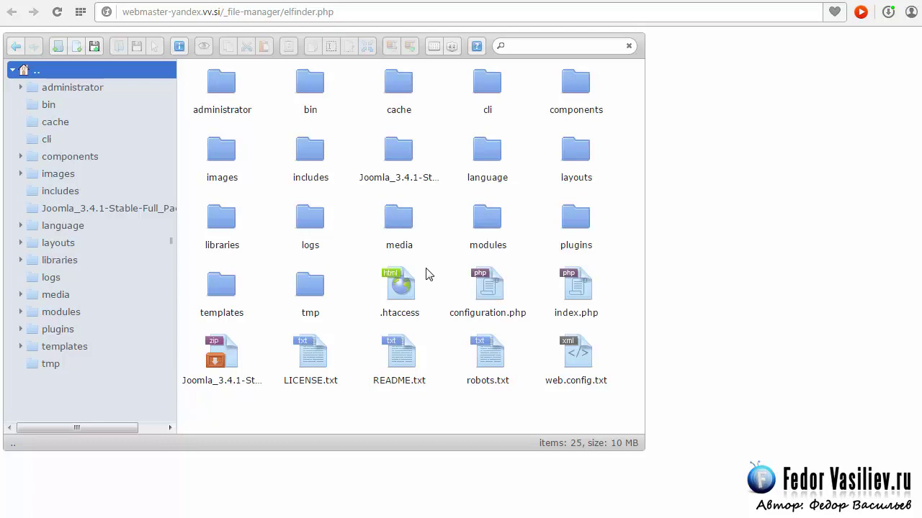
Step: Open the templates/activeapp folder in the hosting file manager and select its favicon.ico
{"action": "left_click", "coordinate": [13, 71]}
{"action": "left_click", "coordinate": [23, 71]}
{"action": "left_click", "coordinate": [64, 348]}
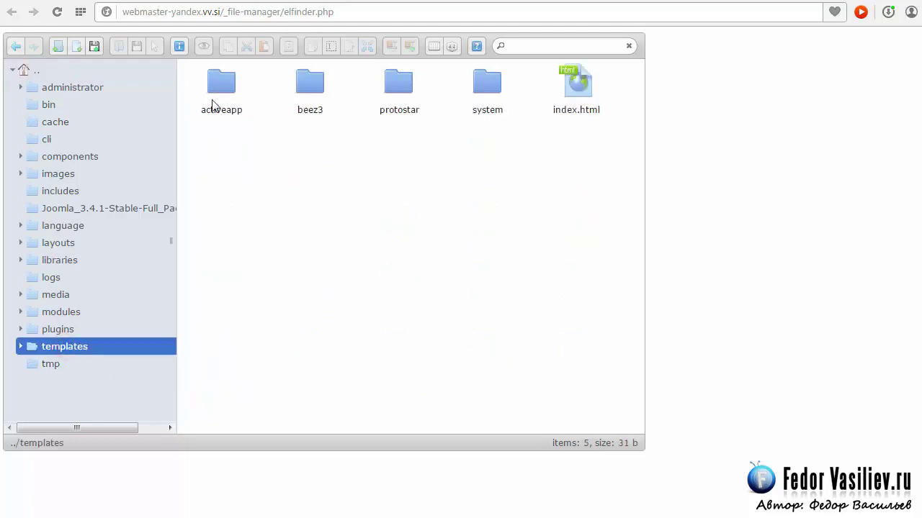
{"action": "double_click", "coordinate": [219, 82]}
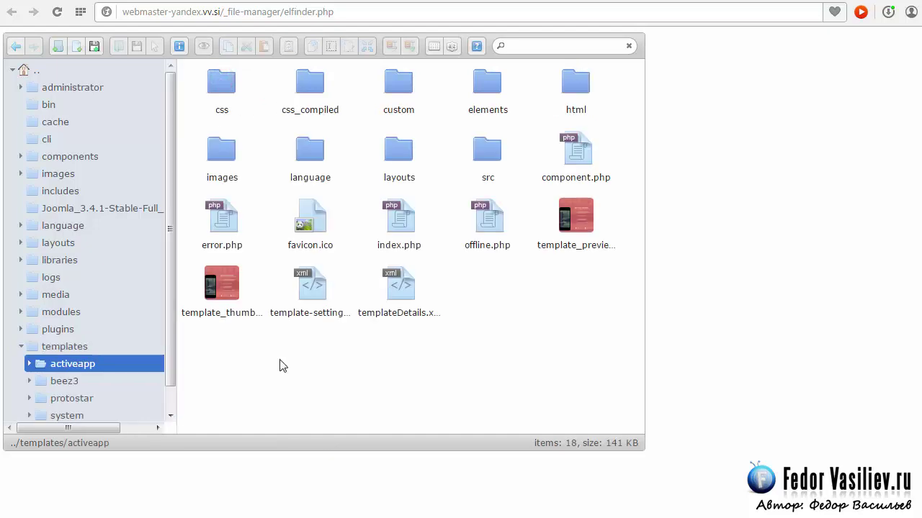
{"action": "left_click", "coordinate": [310, 219]}
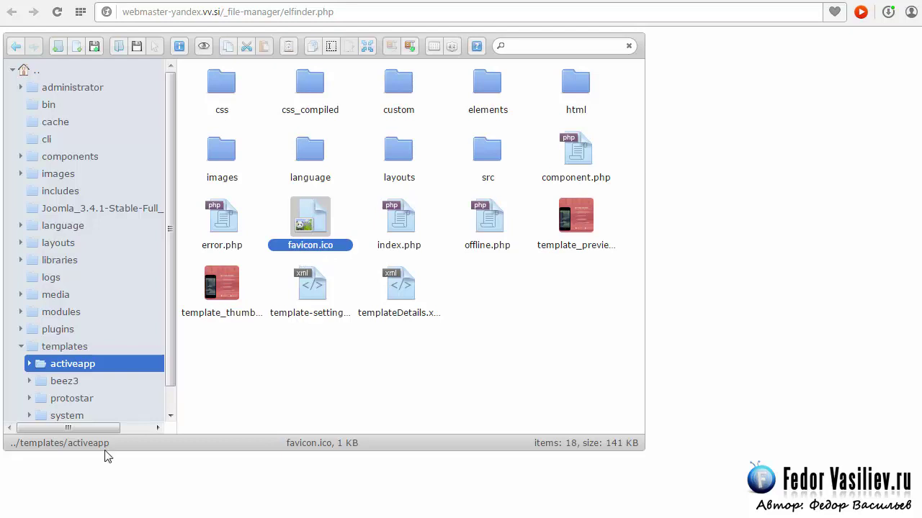
Step: Upload the new favicon.ico from the computer over the one in templates/activeapp, and reload the site in Chrome to check its tab icon
{"action": "scroll", "coordinate": [40, 358], "scroll_direction": "down", "scroll_amount": 2}
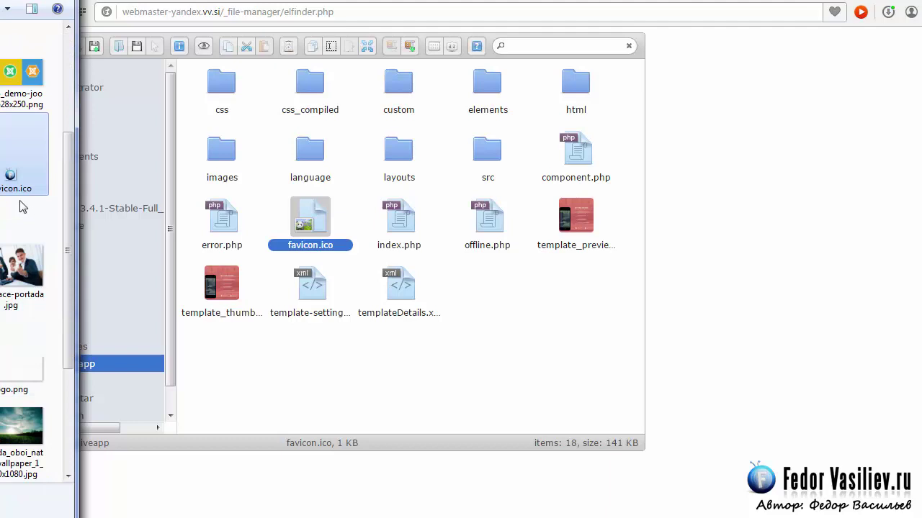
{"action": "left_click_drag", "start_coordinate": [10, 178], "coordinate": [298, 392]}
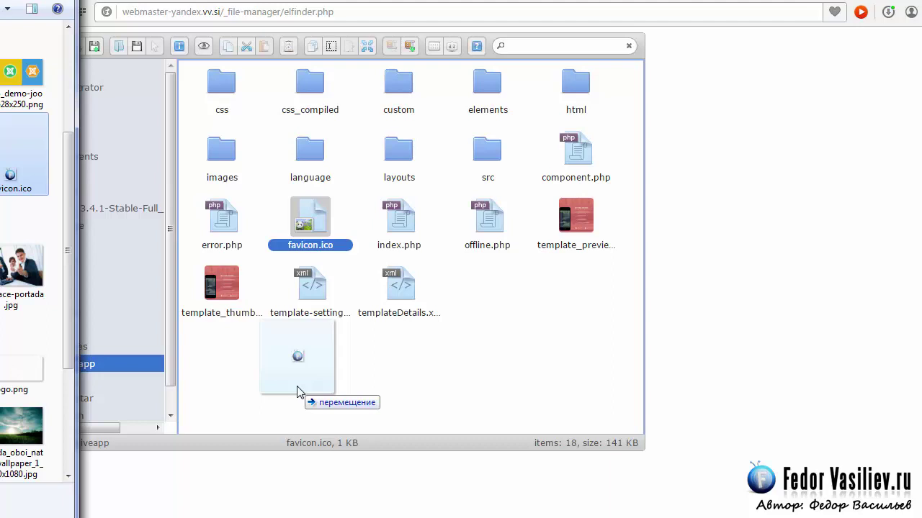
{"action": "mouse_move", "coordinate": [298, 392]}
{"action": "left_mouse_down"}
{"action": "mouse_move", "coordinate": [261, 303]}
{"action": "mouse_move", "coordinate": [265, 255]}
{"action": "mouse_move", "coordinate": [319, 248]}
{"action": "mouse_move", "coordinate": [327, 283]}
{"action": "mouse_move", "coordinate": [315, 374]}
{"action": "mouse_move", "coordinate": [303, 385]}
{"action": "left_mouse_up"}
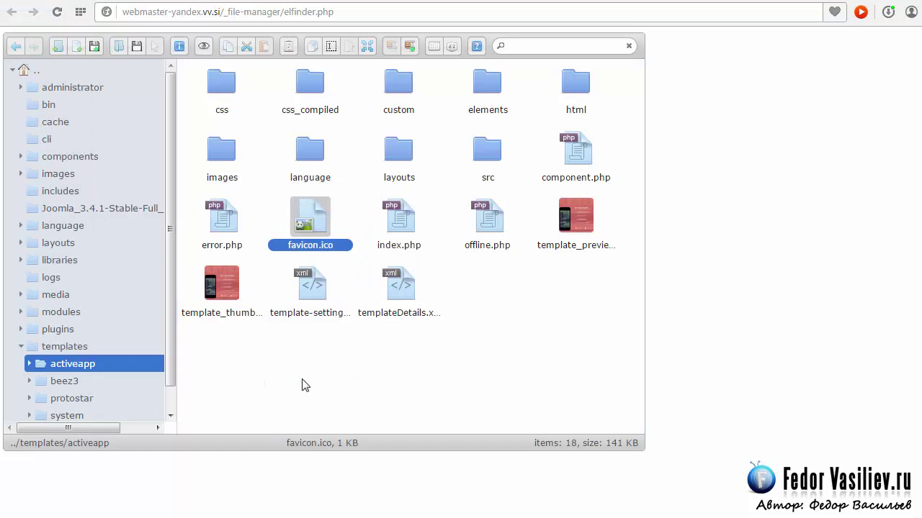
{"action": "left_click", "coordinate": [483, 305]}
{"action": "left_click", "coordinate": [311, 230]}
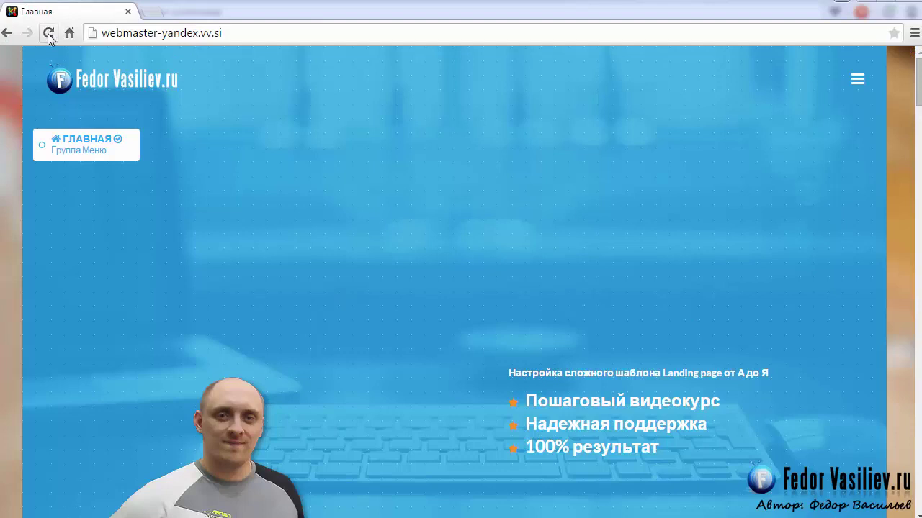
{"action": "left_click", "coordinate": [48, 33]}
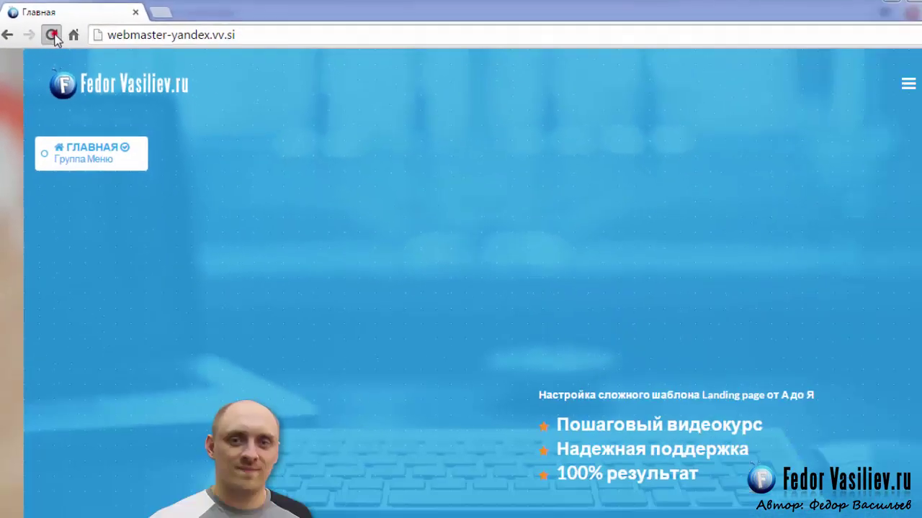
{"action": "left_click", "coordinate": [134, 91]}
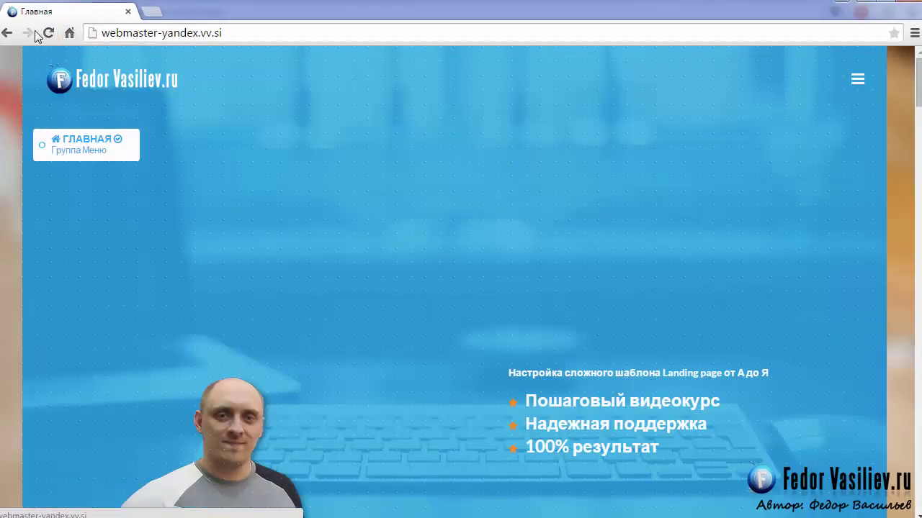